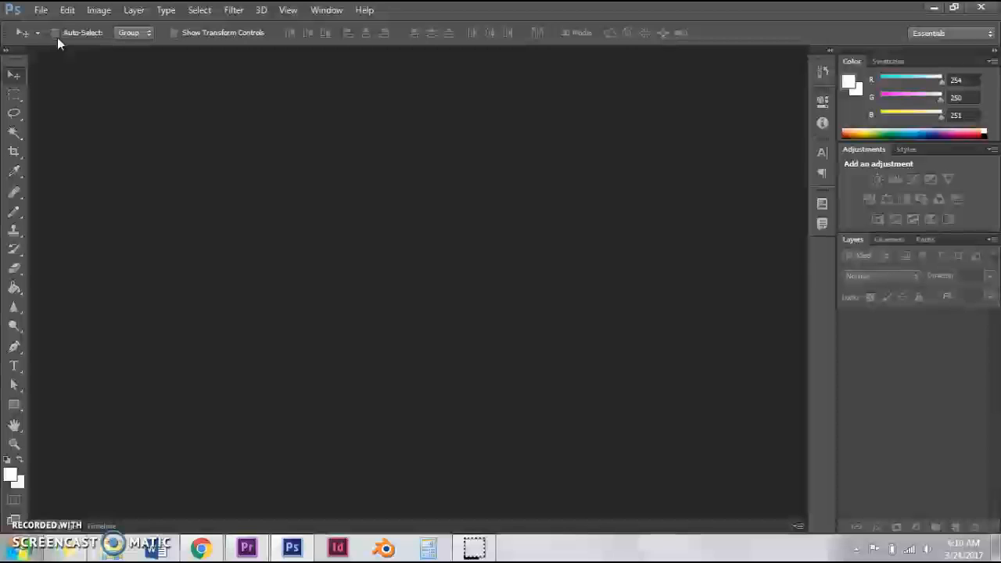
Start a new document, name it "tutorialo" and keep the Custom preset.
{"action": "left_click", "coordinate": [41, 10]}
{"action": "left_click", "coordinate": [49, 26]}
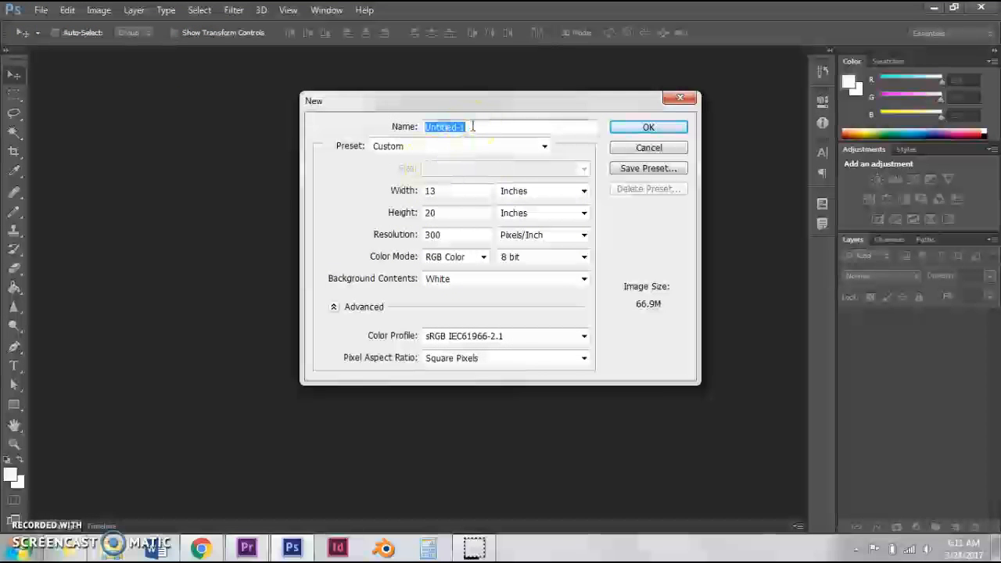
{"action": "type", "text": "tutorialo"}
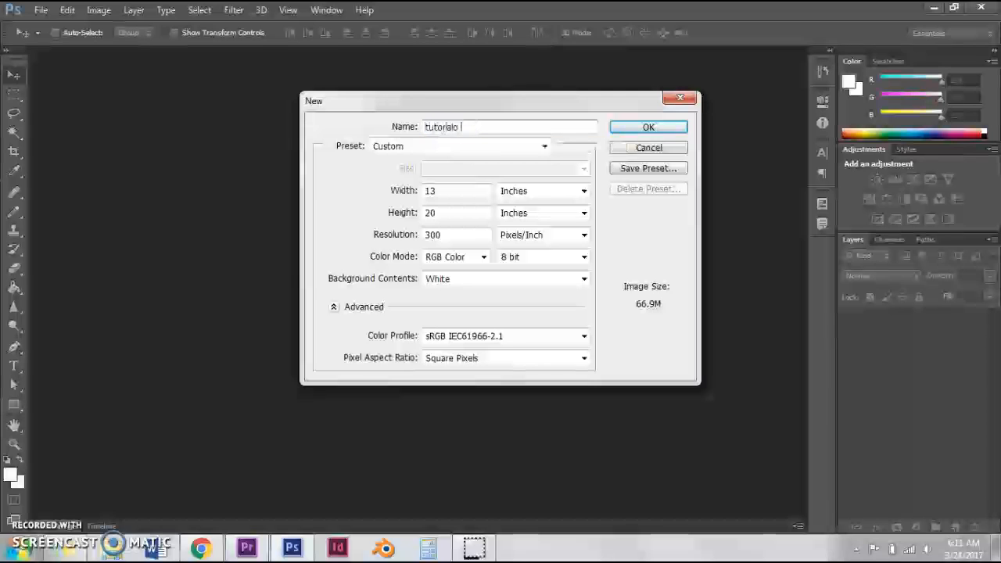
{"action": "left_click", "coordinate": [479, 125]}
{"action": "left_click", "coordinate": [438, 155]}
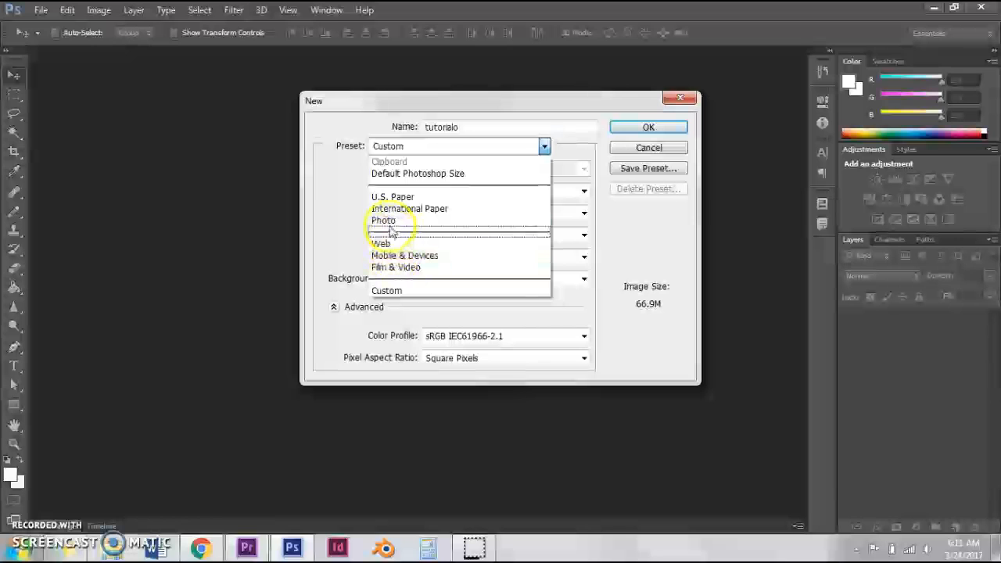
{"action": "left_click", "coordinate": [341, 214]}
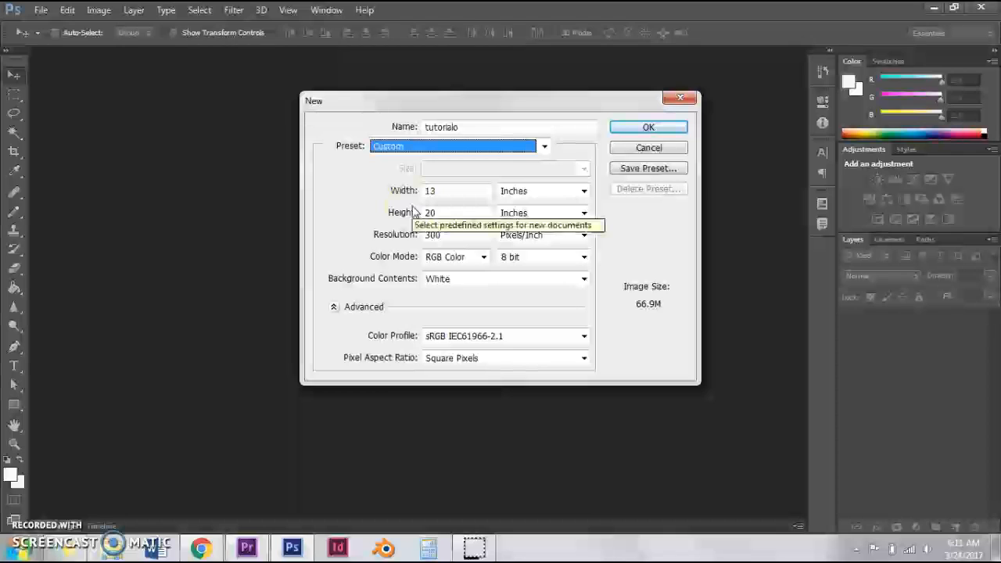
Set the new document's width to 5 inches and its height to 4 inches.
{"action": "left_click_drag", "start_coordinate": [446, 190], "coordinate": [367, 194]}
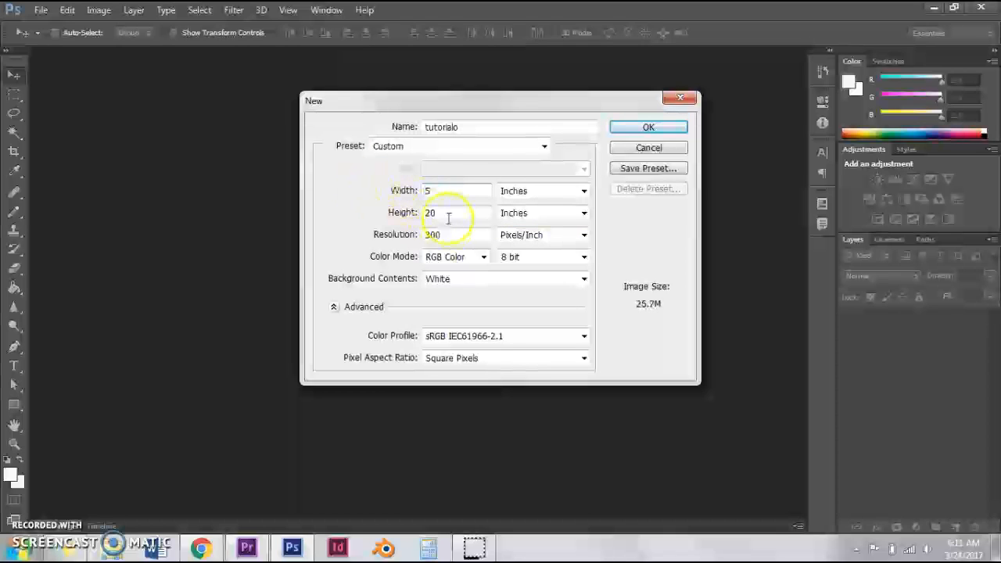
{"action": "left_click_drag", "start_coordinate": [442, 217], "coordinate": [406, 213]}
{"action": "type", "text": "4"}
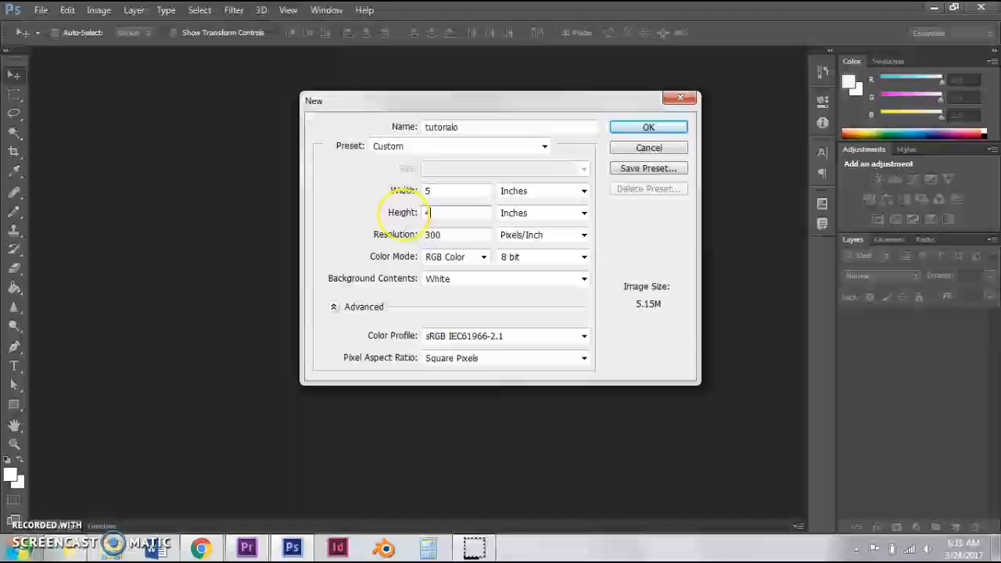
Try pixels as the document's size unit, return to inches and set the height back to 4.
{"action": "left_click", "coordinate": [553, 195]}
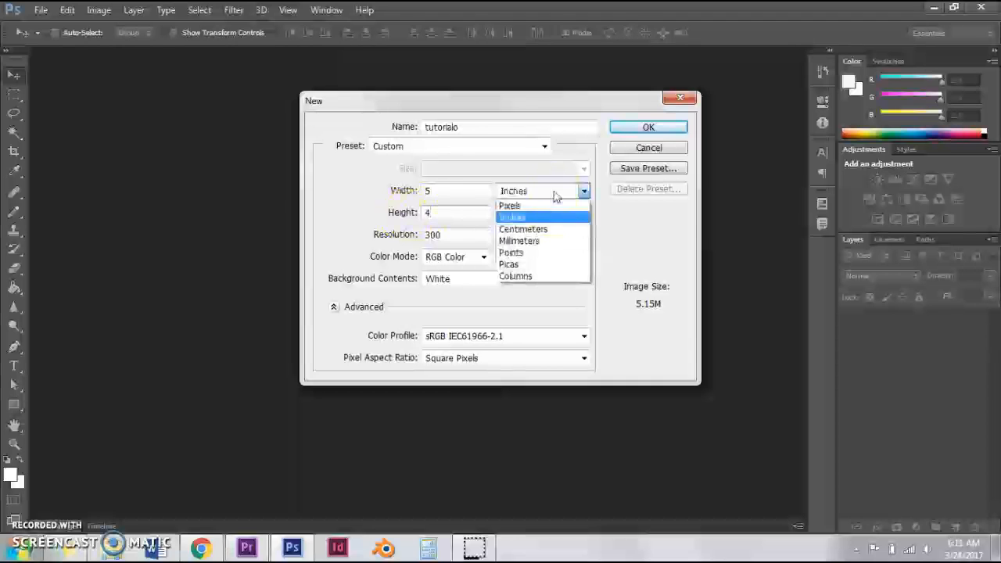
{"action": "left_click", "coordinate": [544, 207]}
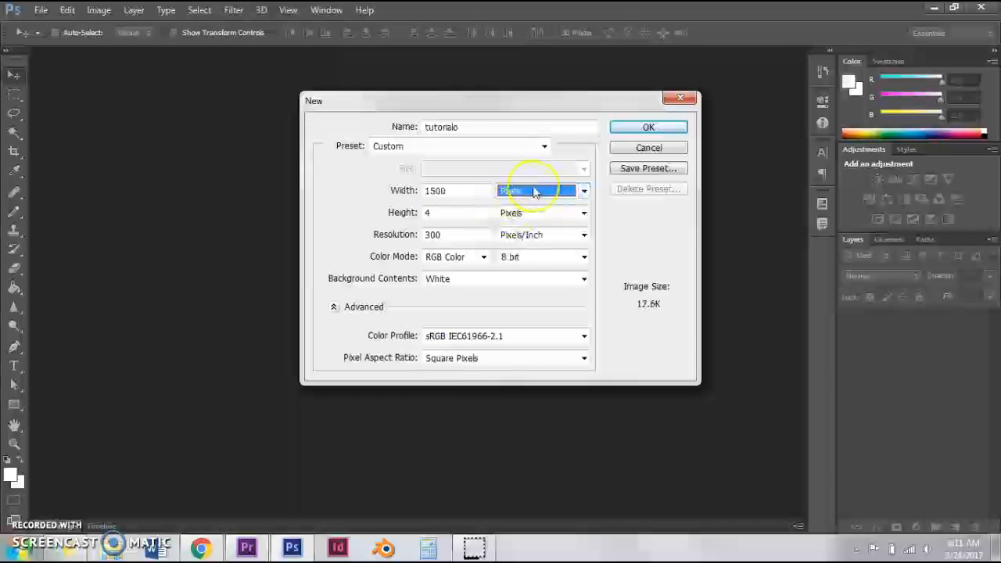
{"action": "left_click", "coordinate": [535, 193]}
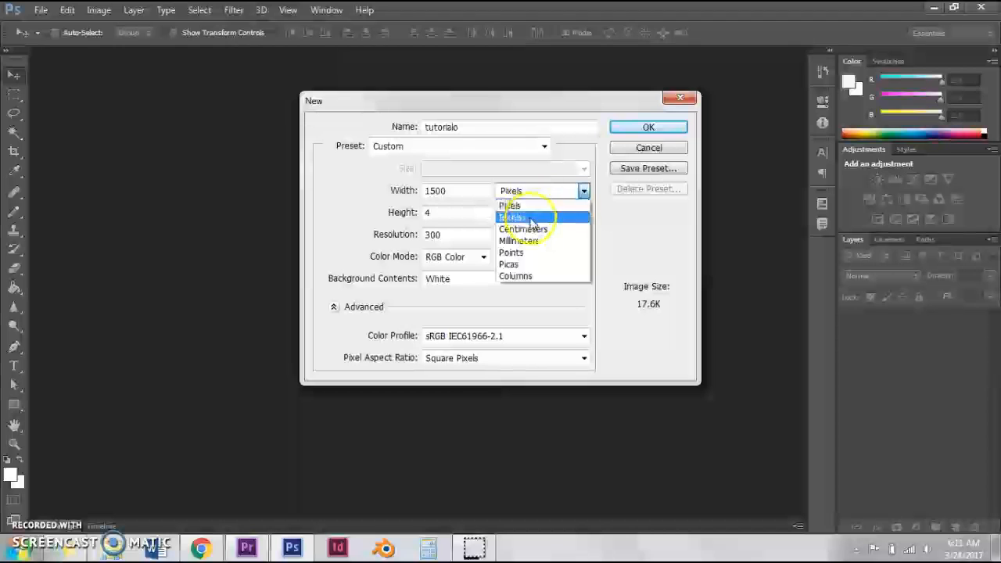
{"action": "left_click", "coordinate": [530, 220]}
{"action": "double_click", "coordinate": [425, 216]}
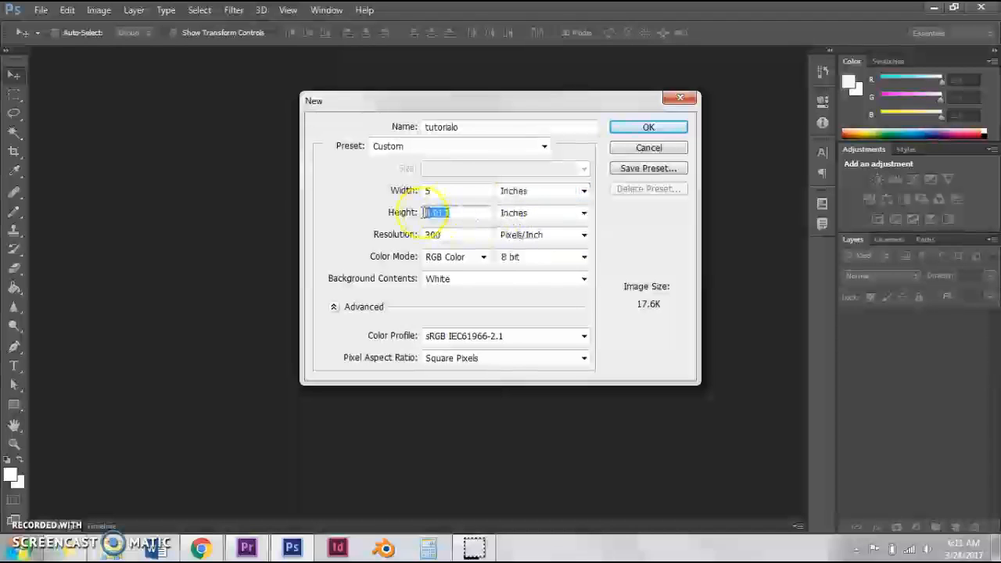
{"action": "type", "text": "4"}
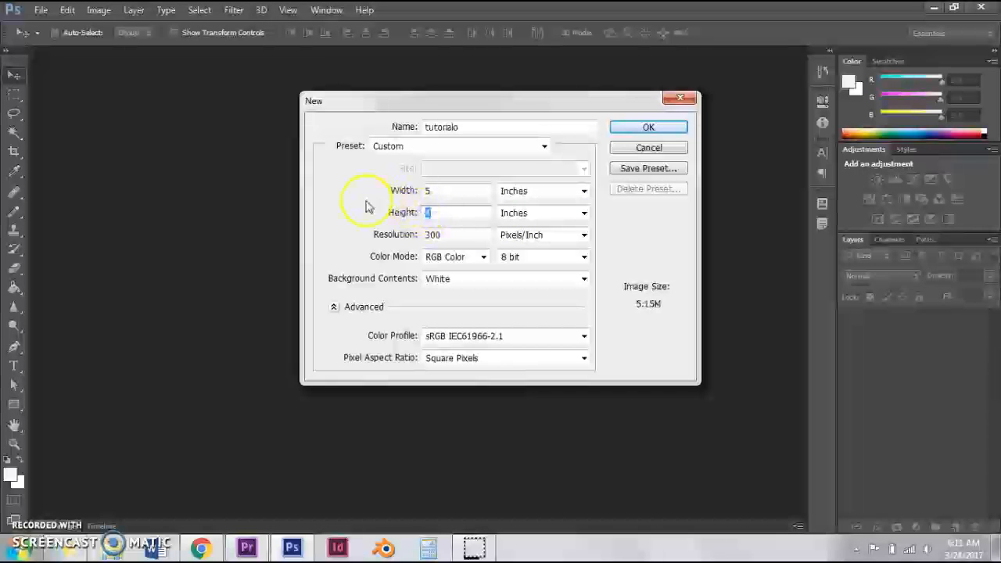
Set the resolution to 200 pixels/inch, keep RGB Color mode and create the document.
{"action": "left_click", "coordinate": [445, 236]}
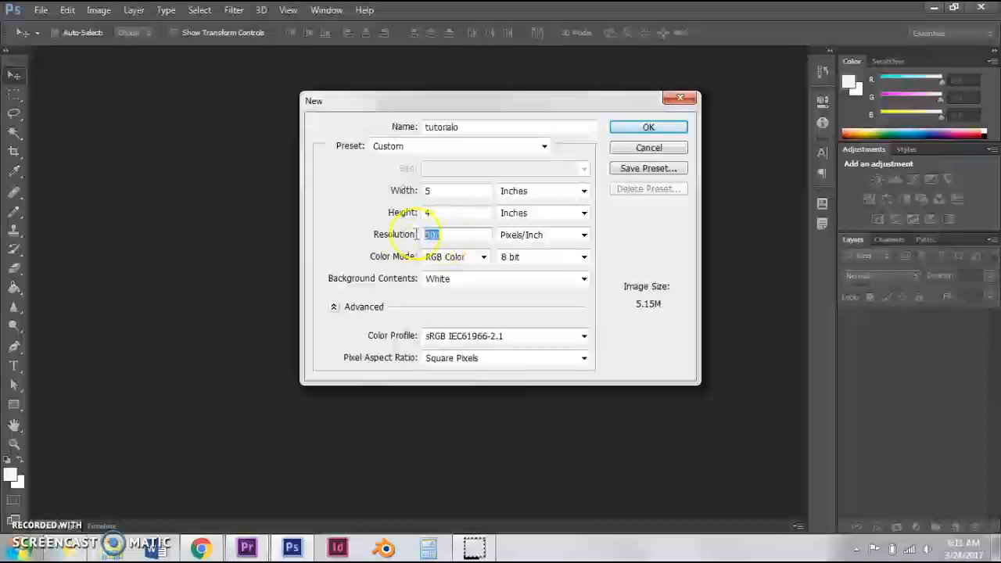
{"action": "type", "text": "2"}
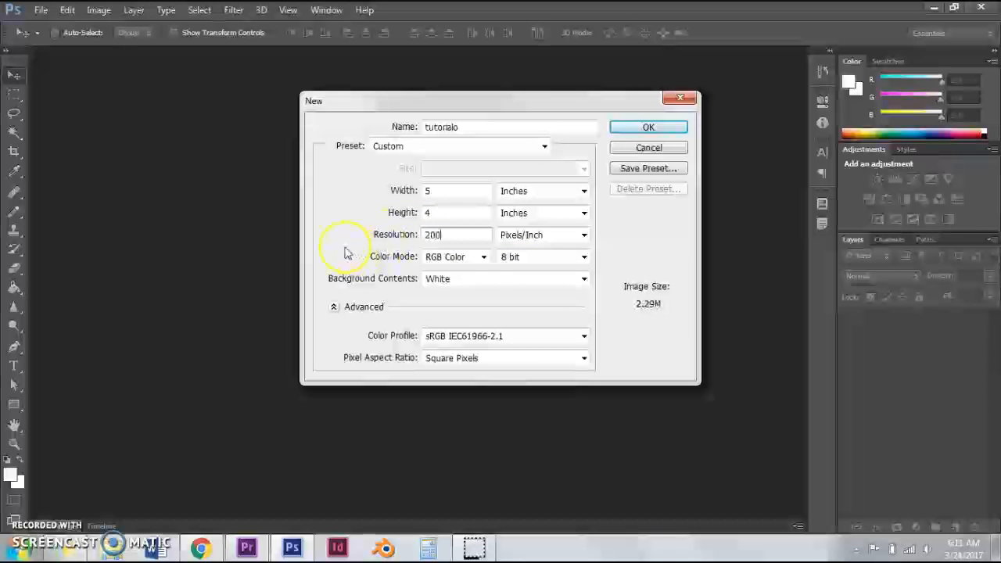
{"action": "left_click", "coordinate": [483, 257]}
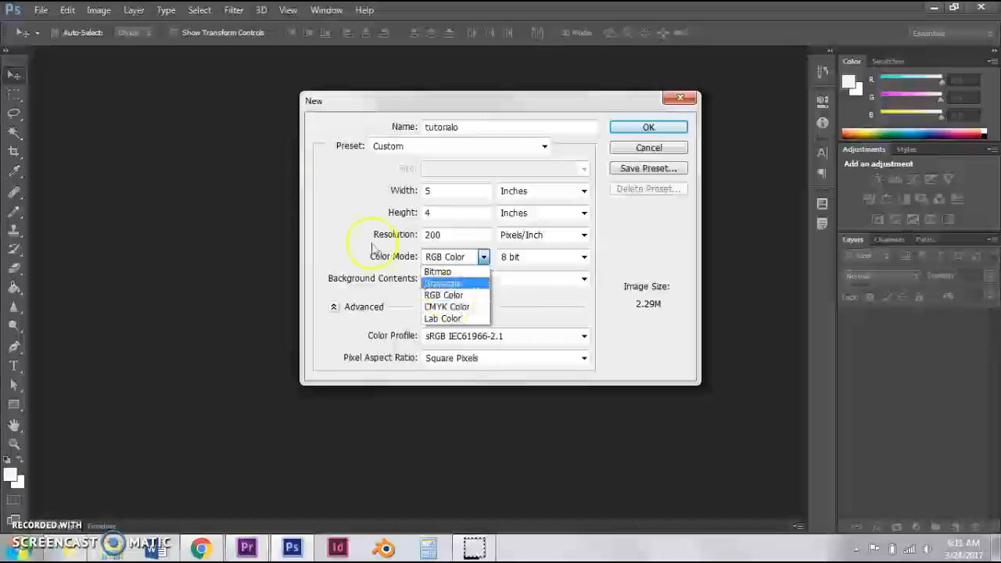
{"action": "left_click", "coordinate": [350, 236]}
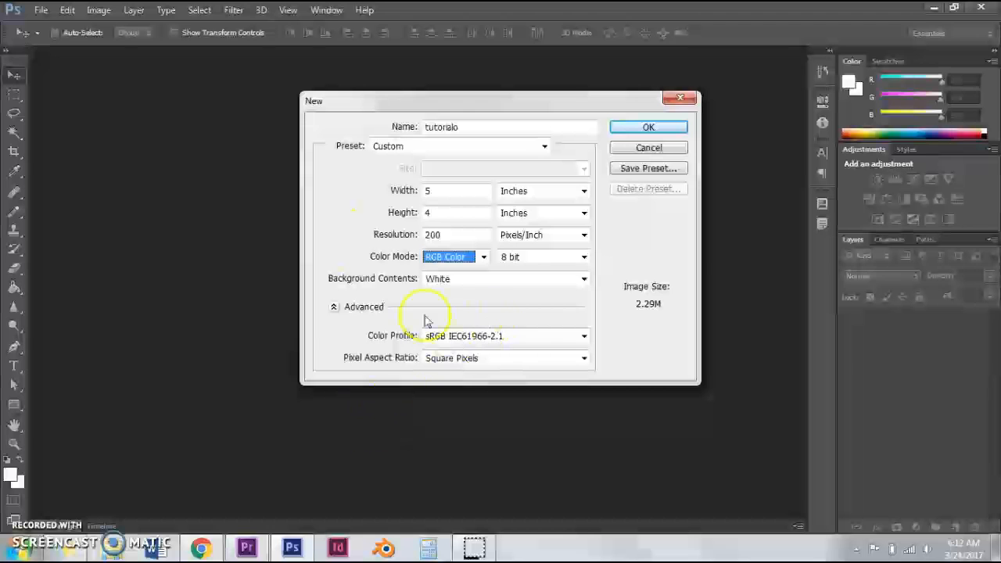
{"action": "left_click", "coordinate": [668, 133]}
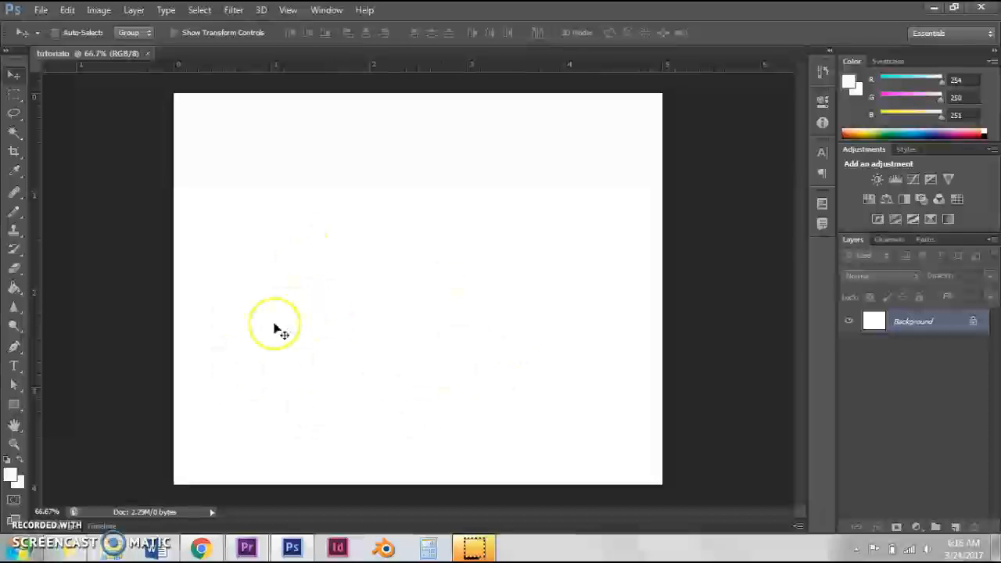
Crop the blank canvas slightly narrower with the Crop tool and return to the Move tool.
{"action": "left_click", "coordinate": [15, 154]}
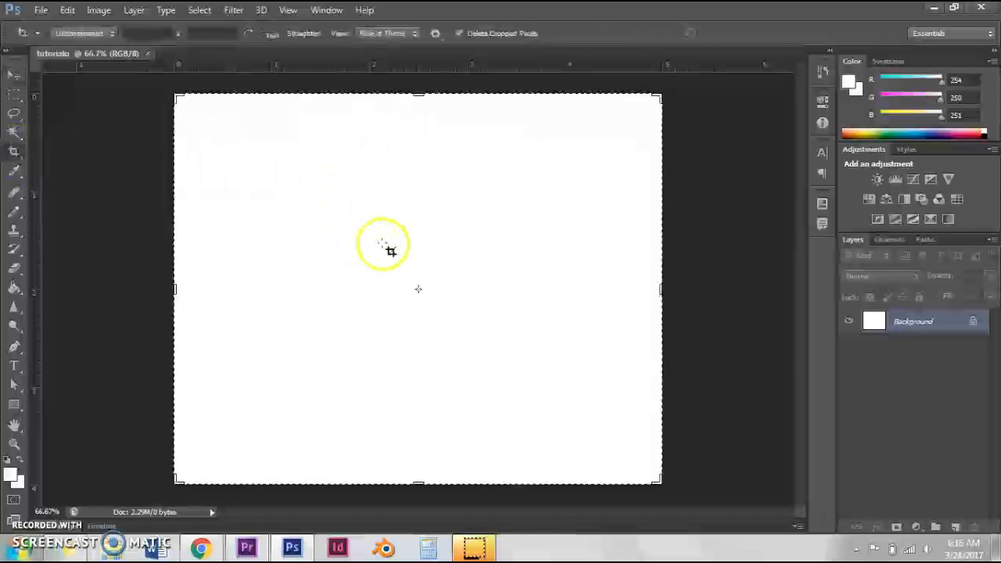
{"action": "left_click_drag", "start_coordinate": [418, 95], "coordinate": [419, 96]}
{"action": "left_click", "coordinate": [395, 223]}
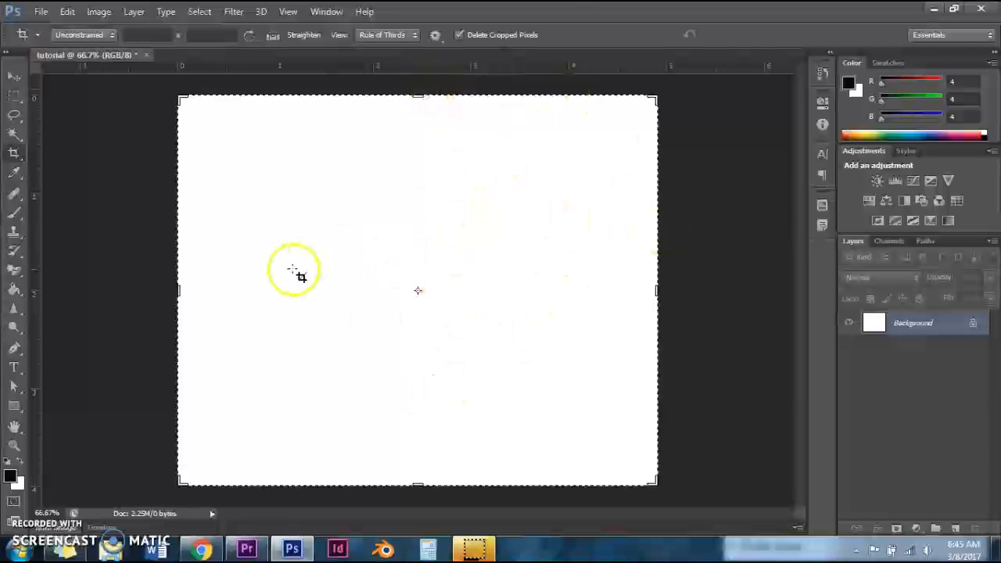
{"action": "left_click", "coordinate": [14, 78]}
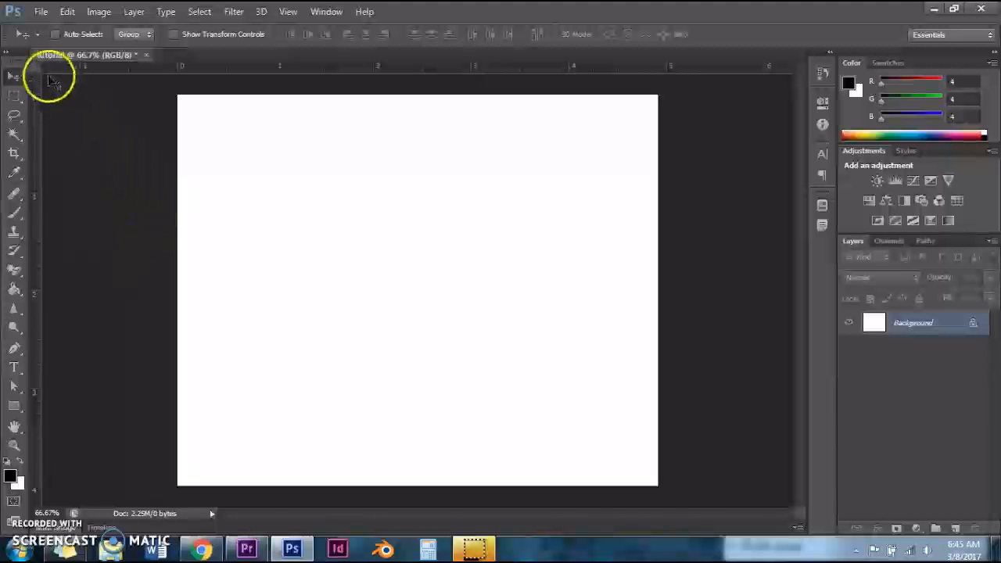
Draw a wide rectangle shape of about 777 by 145 px near the canvas's upper edge with the Rectangle tool.
{"action": "left_click", "coordinate": [16, 408]}
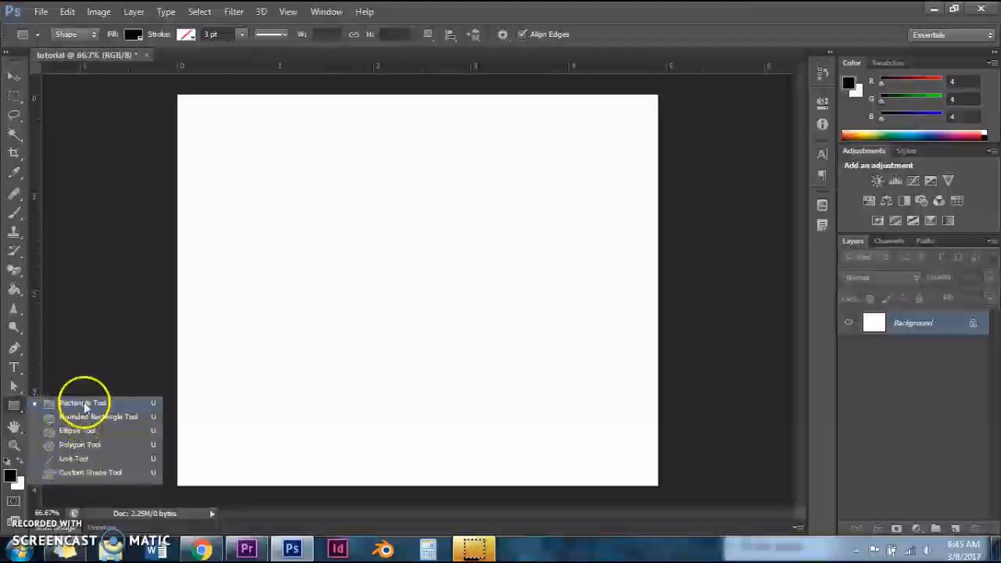
{"action": "left_click", "coordinate": [86, 416]}
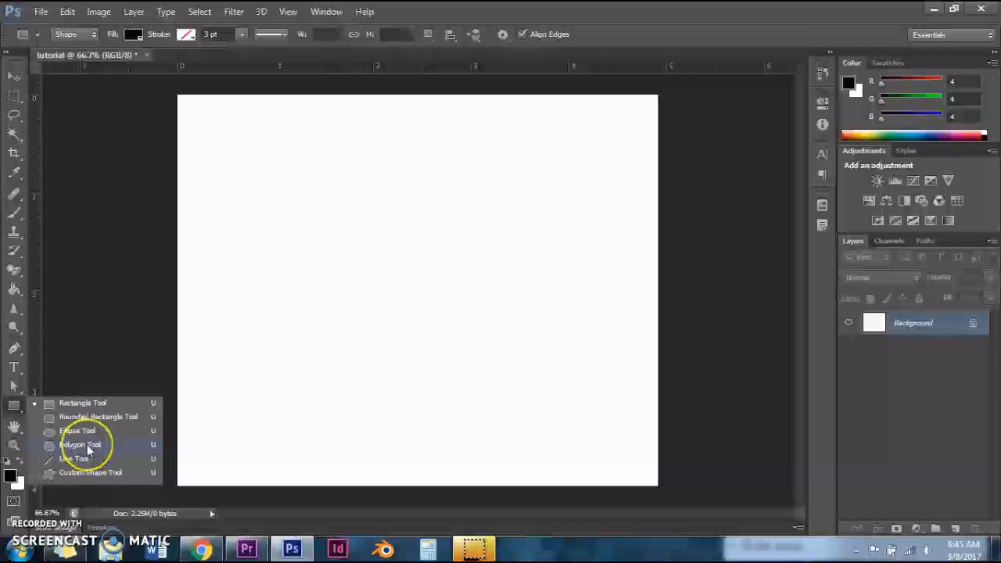
{"action": "left_click", "coordinate": [88, 472]}
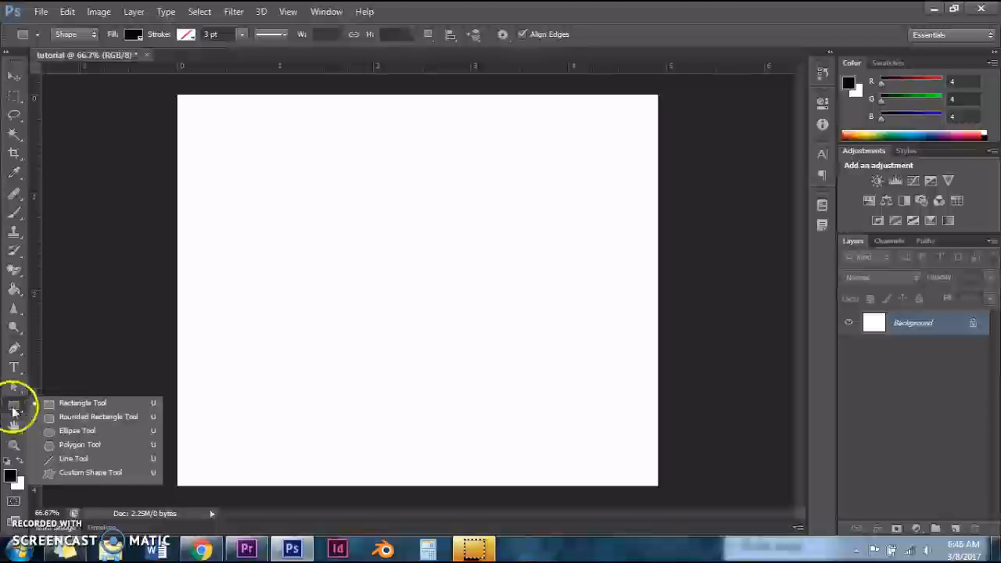
{"action": "left_click", "coordinate": [61, 408]}
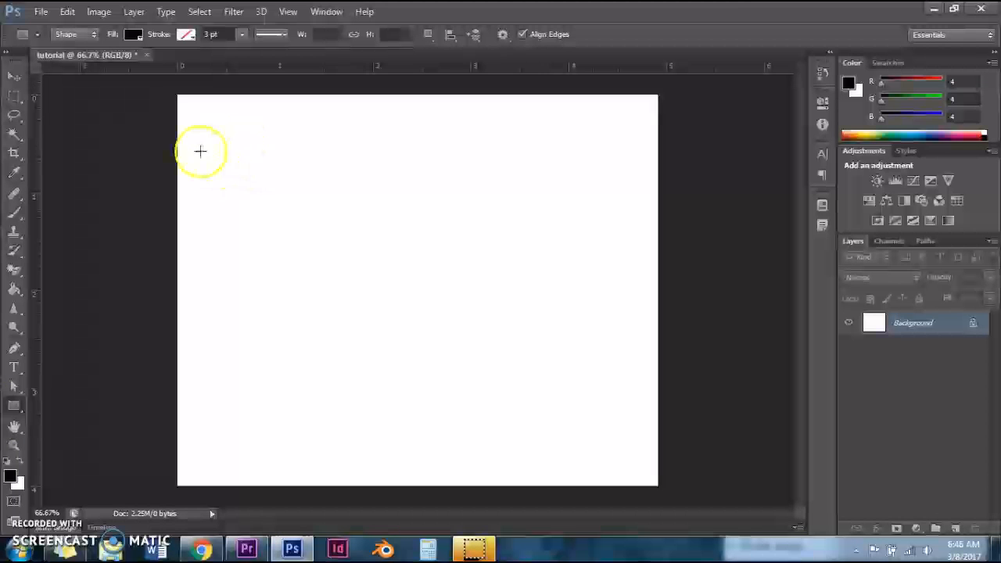
{"action": "left_click_drag", "start_coordinate": [223, 147], "coordinate": [602, 219]}
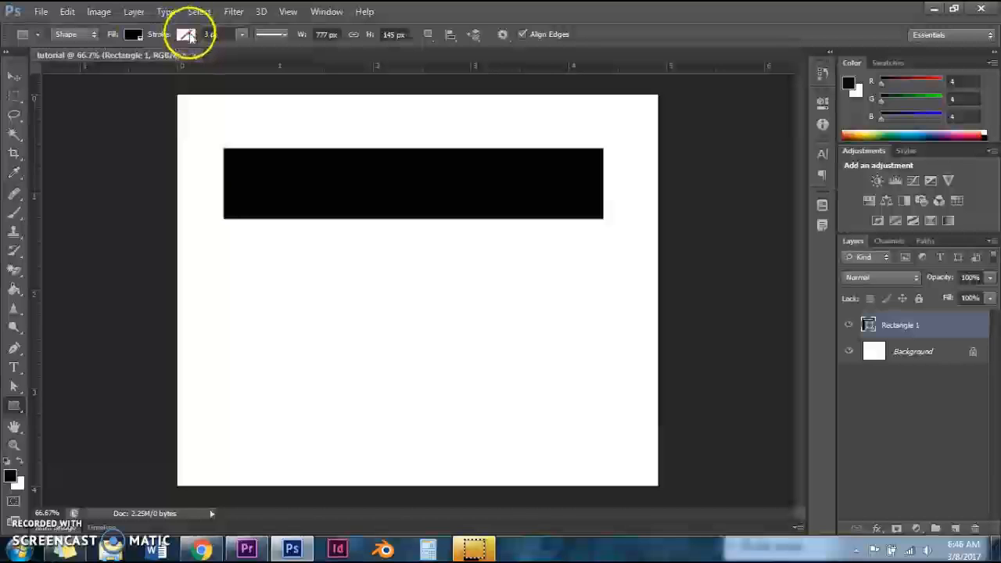
Fill the rectangle with red and replace that fill with the custom blue #230eee.
{"action": "left_click", "coordinate": [133, 34]}
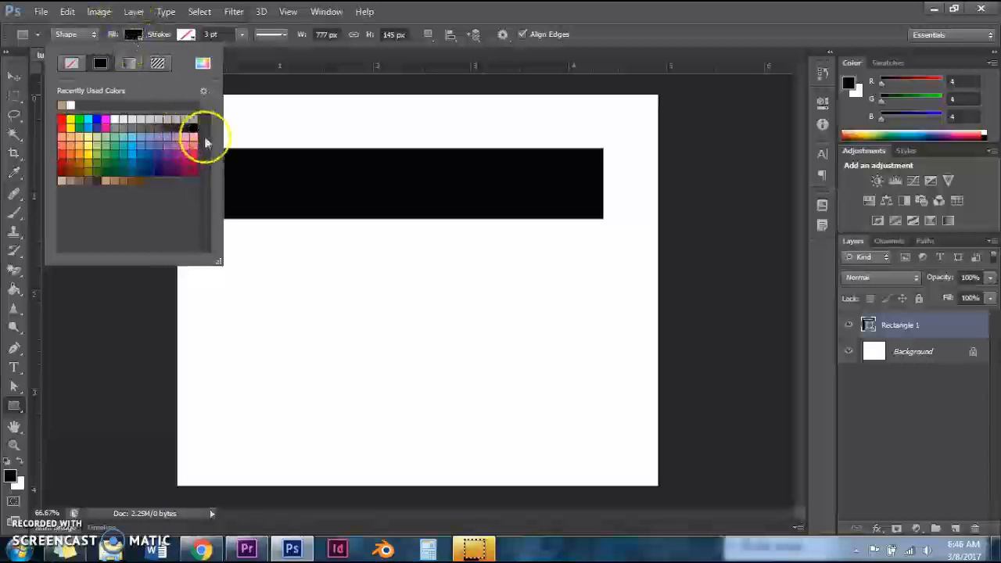
{"action": "left_click", "coordinate": [62, 120]}
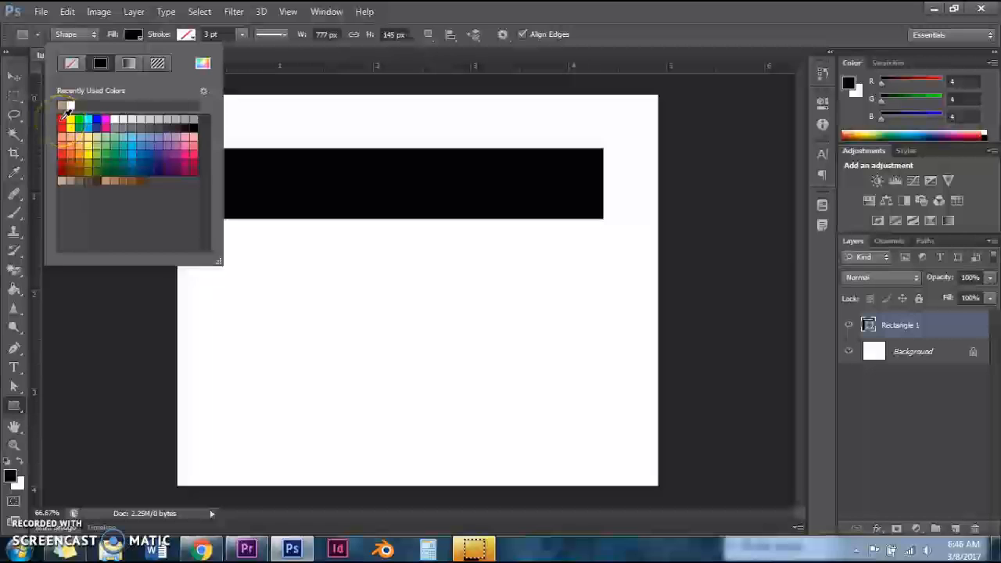
{"action": "left_click", "coordinate": [203, 64]}
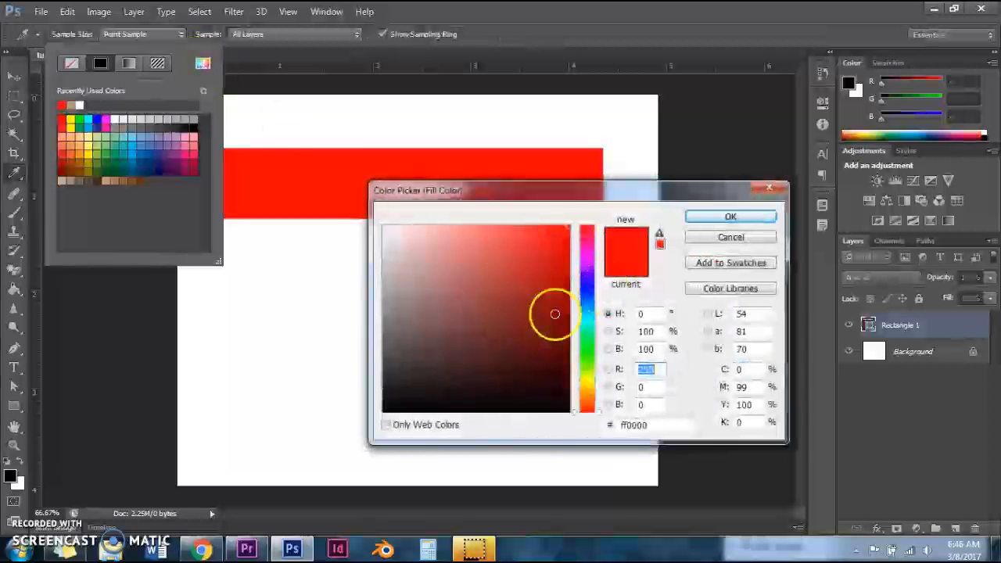
{"action": "left_click", "coordinate": [586, 286]}
{"action": "left_click", "coordinate": [527, 290]}
{"action": "left_click", "coordinate": [469, 320]}
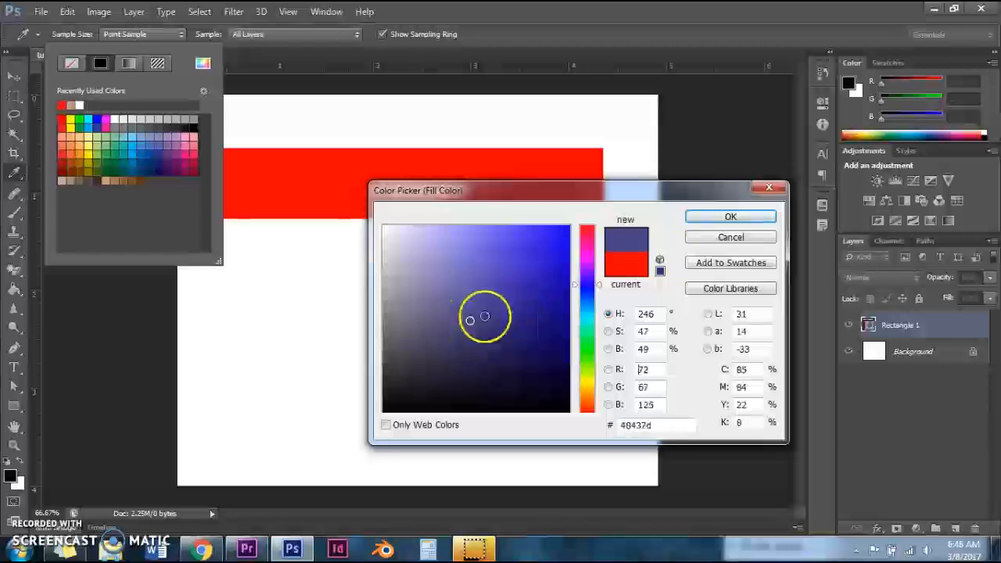
{"action": "left_click", "coordinate": [559, 237]}
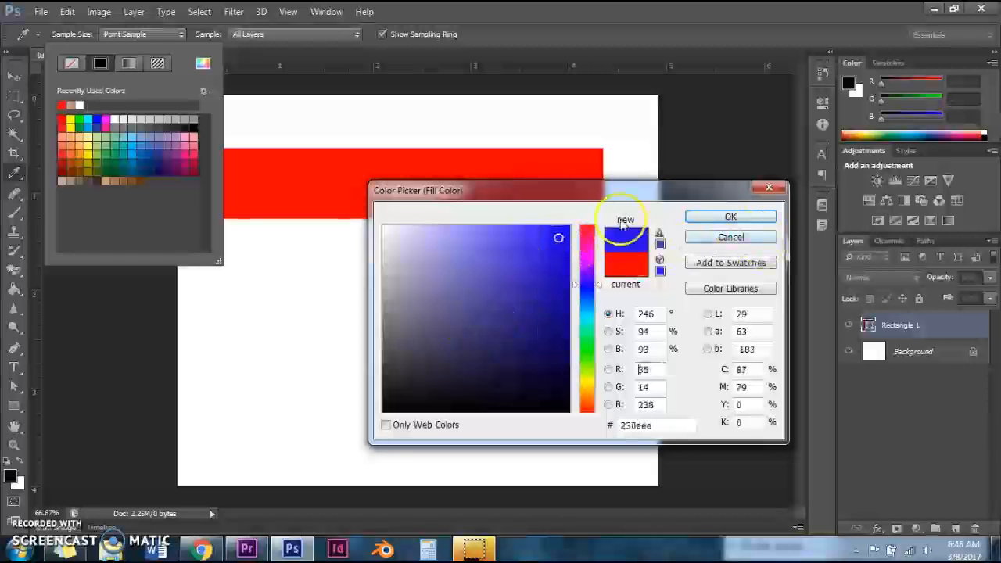
{"action": "left_click", "coordinate": [755, 216]}
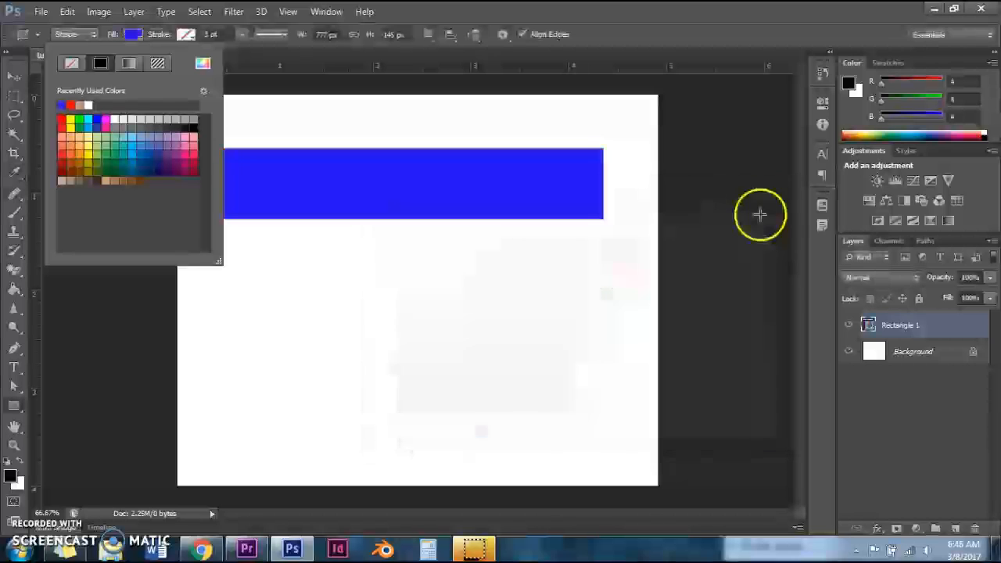
Sample a teal foreground colour (R 0, G 104, B 101) and change the rectangle's fill to a recently used dark green.
{"action": "left_click", "coordinate": [909, 132]}
{"action": "left_click", "coordinate": [880, 133]}
{"action": "left_click", "coordinate": [897, 134]}
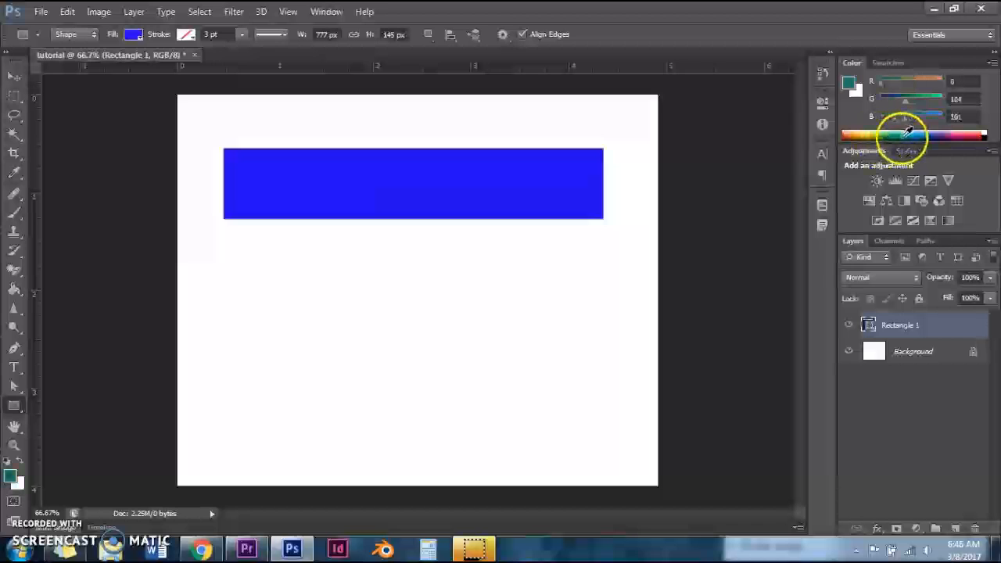
{"action": "left_click", "coordinate": [133, 35]}
{"action": "left_click", "coordinate": [70, 105]}
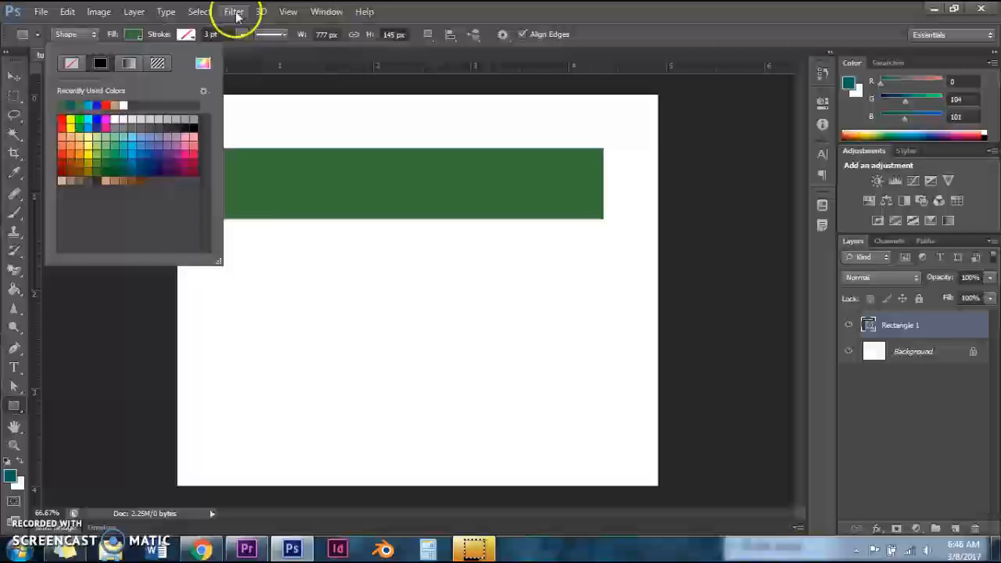
Give the rectangle a red stroke and increase its width to about 6.57 pt.
{"action": "left_click", "coordinate": [186, 35]}
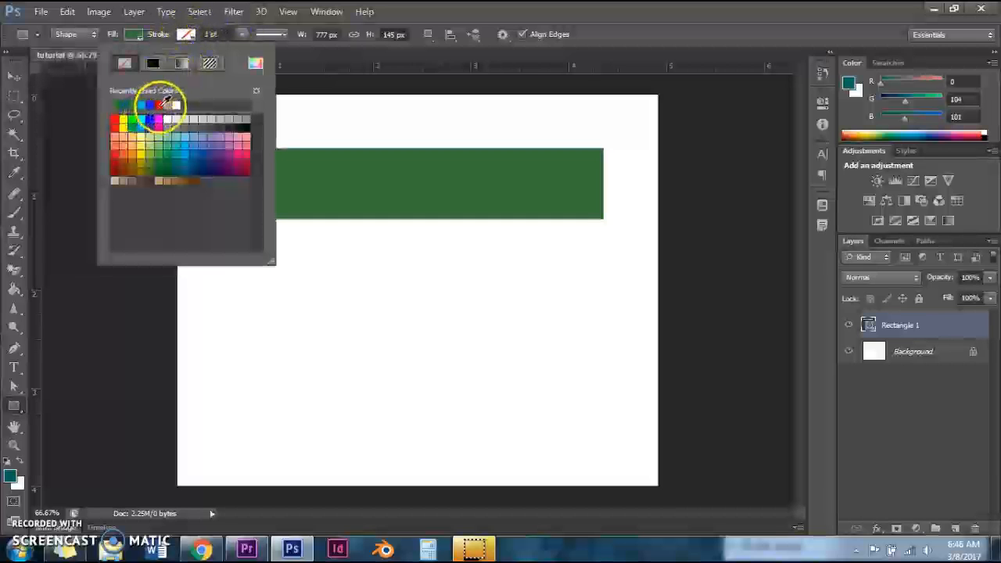
{"action": "left_click", "coordinate": [159, 105]}
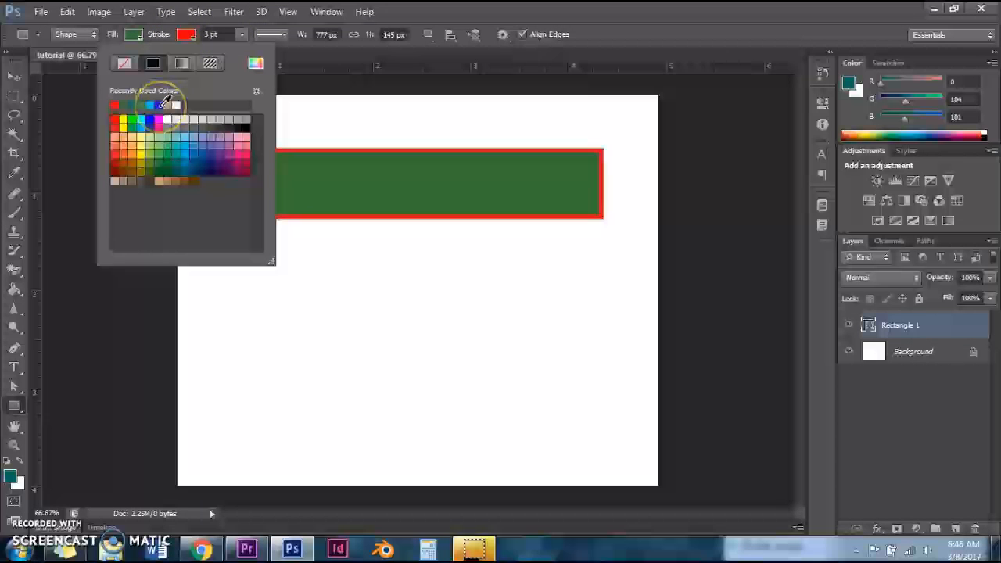
{"action": "left_click", "coordinate": [242, 35]}
{"action": "left_click_drag", "start_coordinate": [236, 50], "coordinate": [245, 53]}
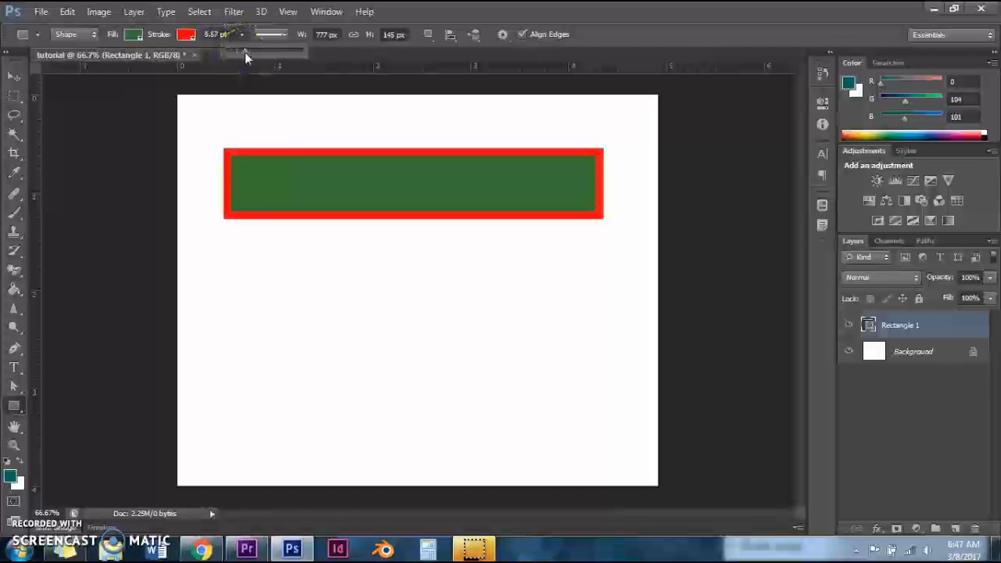
Remove the green rectangle's red stroke and dismiss the rectangle creation dialog without adding another shape.
{"action": "left_click", "coordinate": [182, 36]}
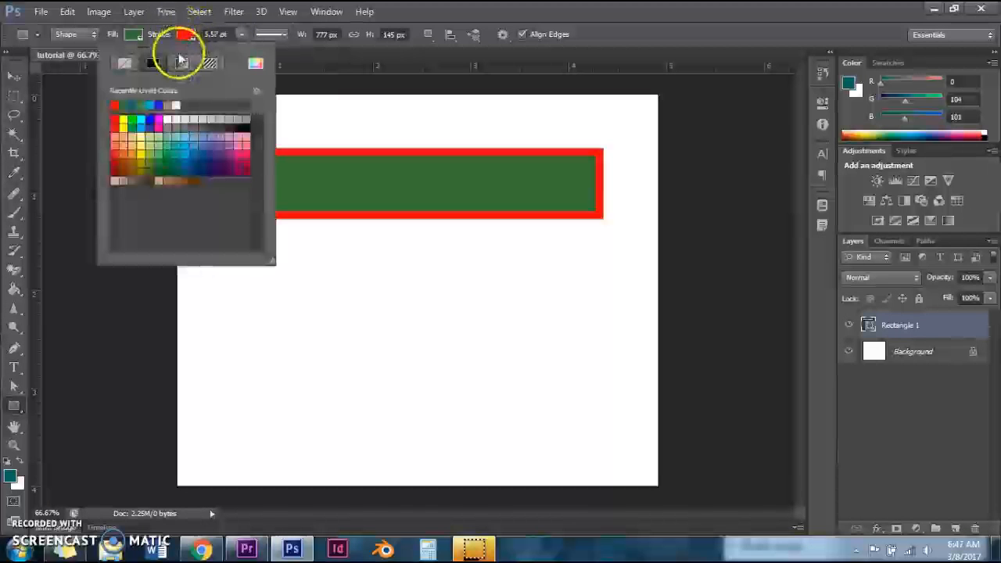
{"action": "left_click", "coordinate": [128, 64]}
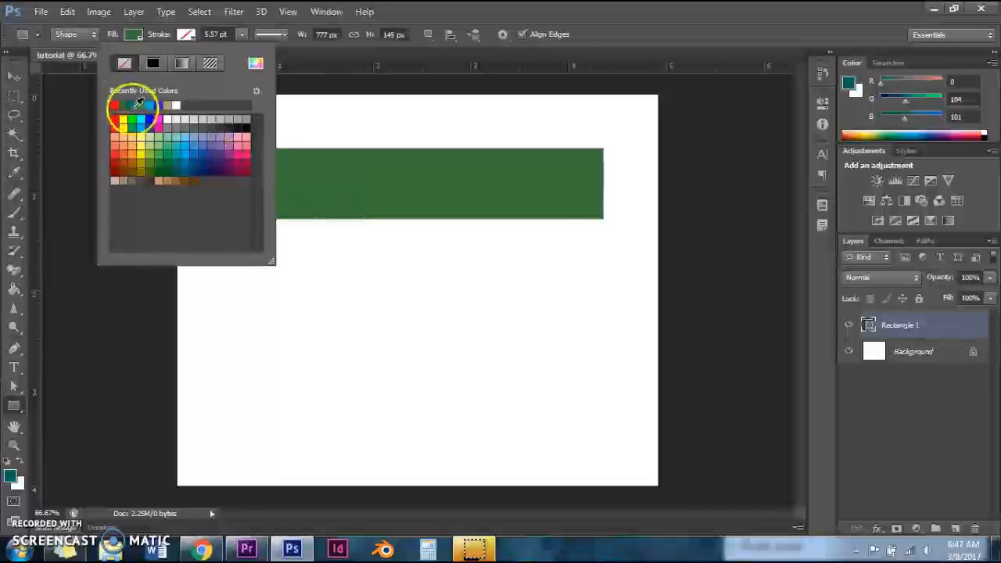
{"action": "left_click", "coordinate": [362, 179]}
{"action": "left_click", "coordinate": [364, 185]}
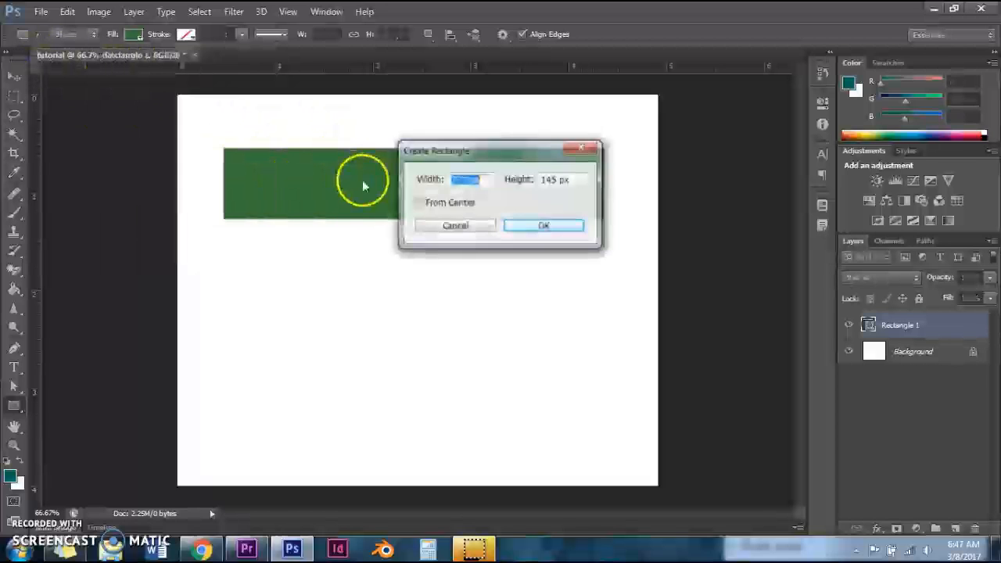
{"action": "left_click", "coordinate": [475, 226]}
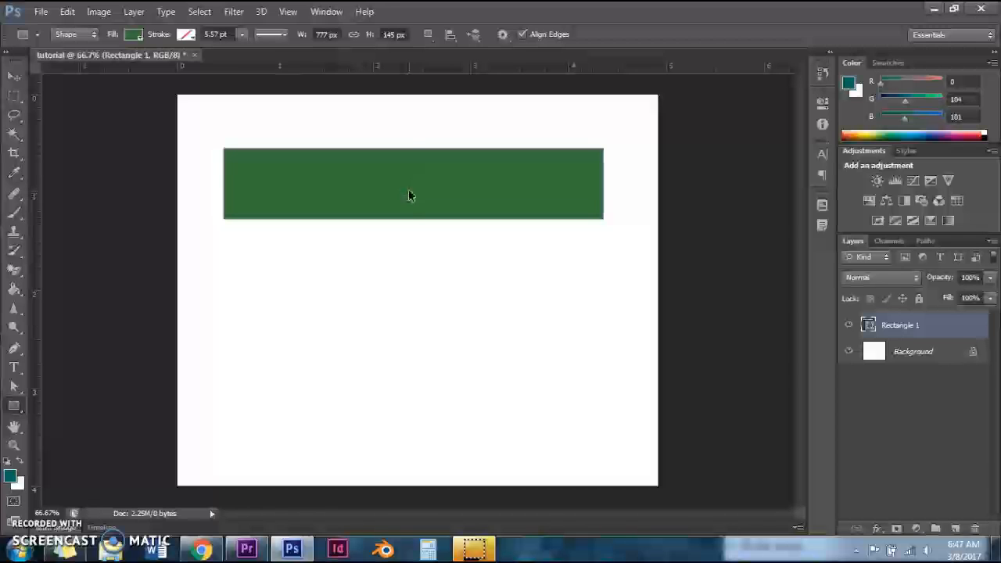
Free-transform the green rectangle, rotating it freehand and setting its rotation angle to 90 degrees.
{"action": "key", "text": "ctrl+t"}
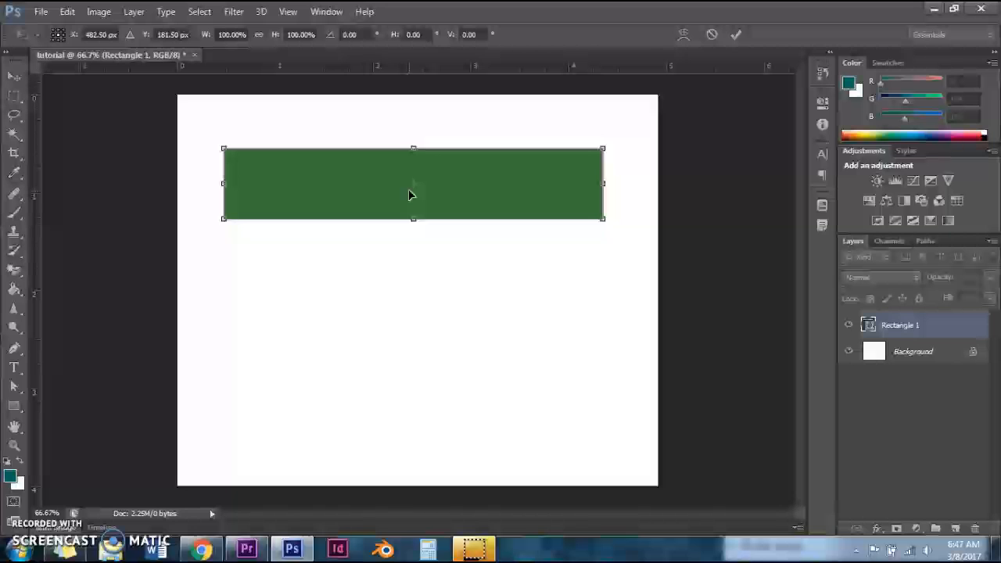
{"action": "left_click", "coordinate": [413, 149]}
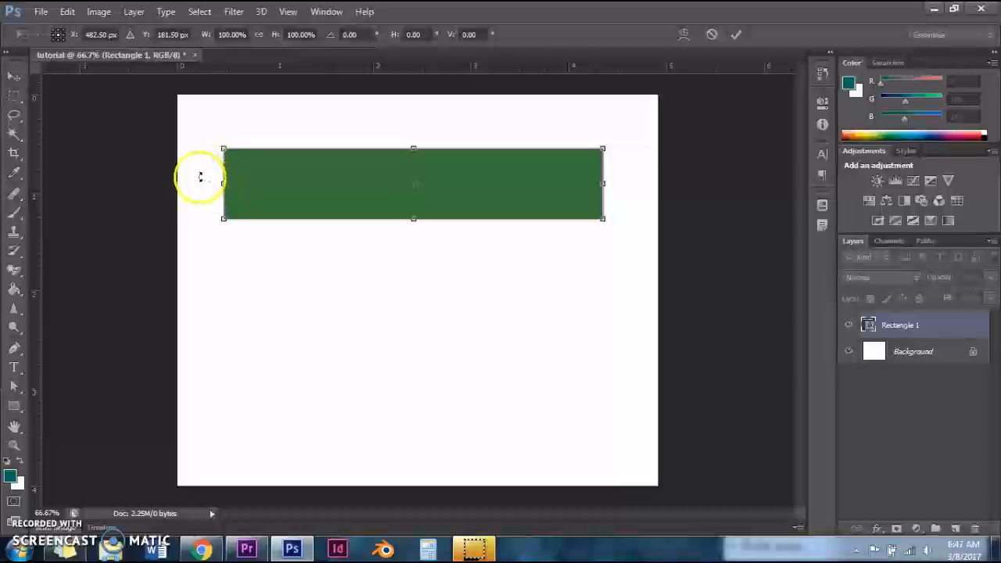
{"action": "left_click_drag", "start_coordinate": [199, 175], "coordinate": [389, 357]}
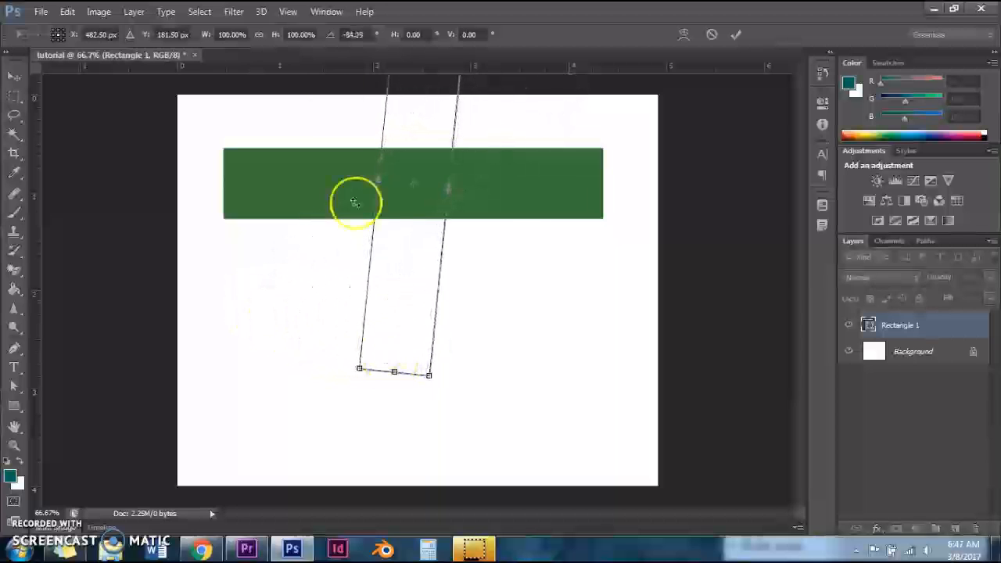
{"action": "left_click", "coordinate": [357, 35]}
{"action": "left_click", "coordinate": [365, 35]}
{"action": "left_click_drag", "start_coordinate": [367, 35], "coordinate": [307, 34]}
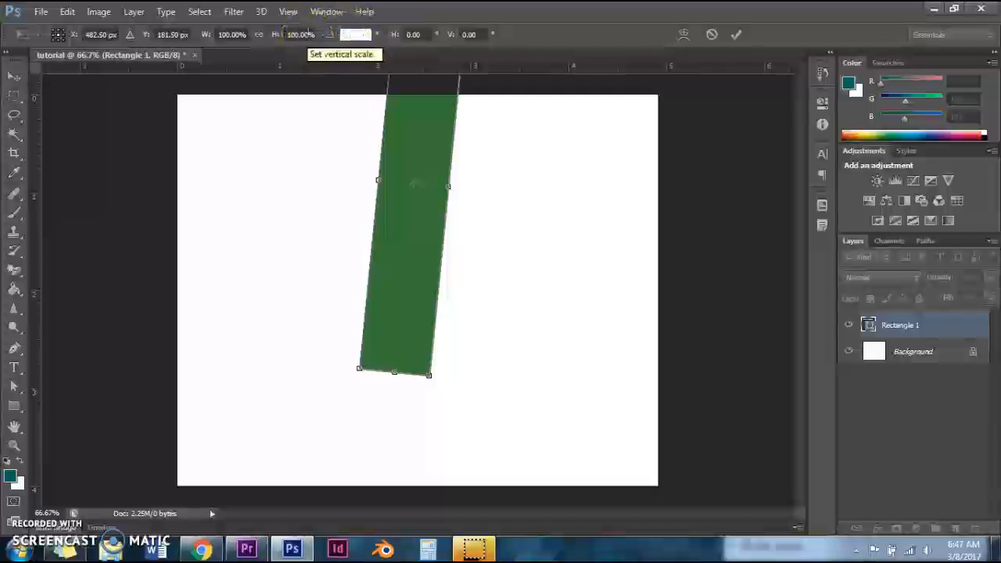
{"action": "type", "text": "90"}
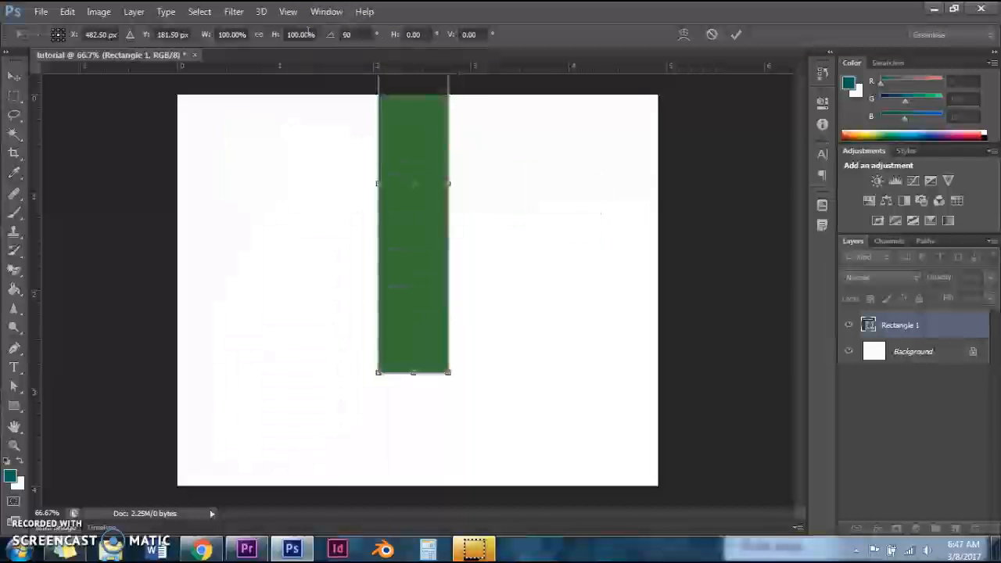
Rotate the rectangle freehand back towards horizontal and set its rotation angle to 0 degrees.
{"action": "left_click_drag", "start_coordinate": [404, 391], "coordinate": [329, 179]}
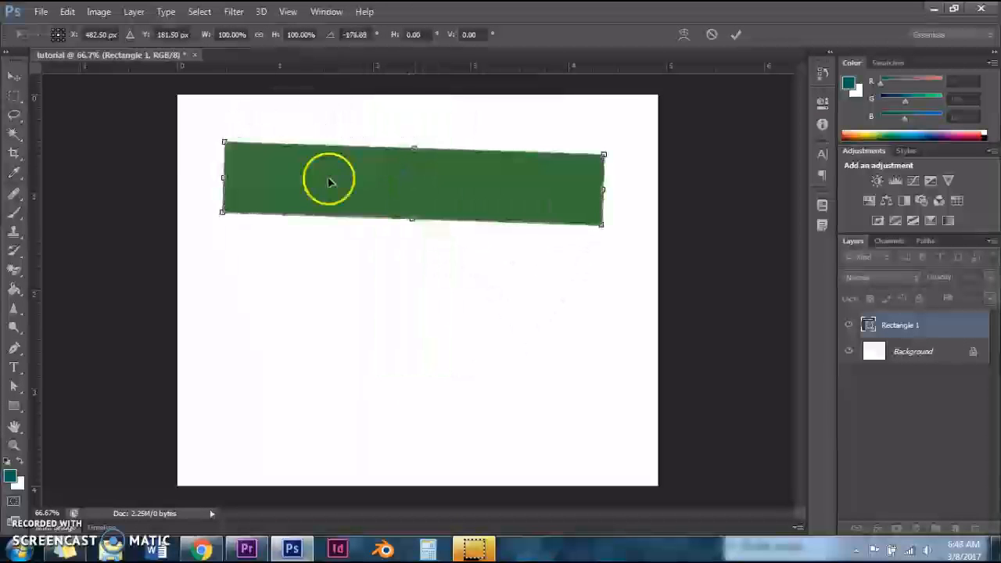
{"action": "left_click", "coordinate": [363, 35]}
{"action": "type", "text": "0"}
{"action": "key", "text": "Return"}
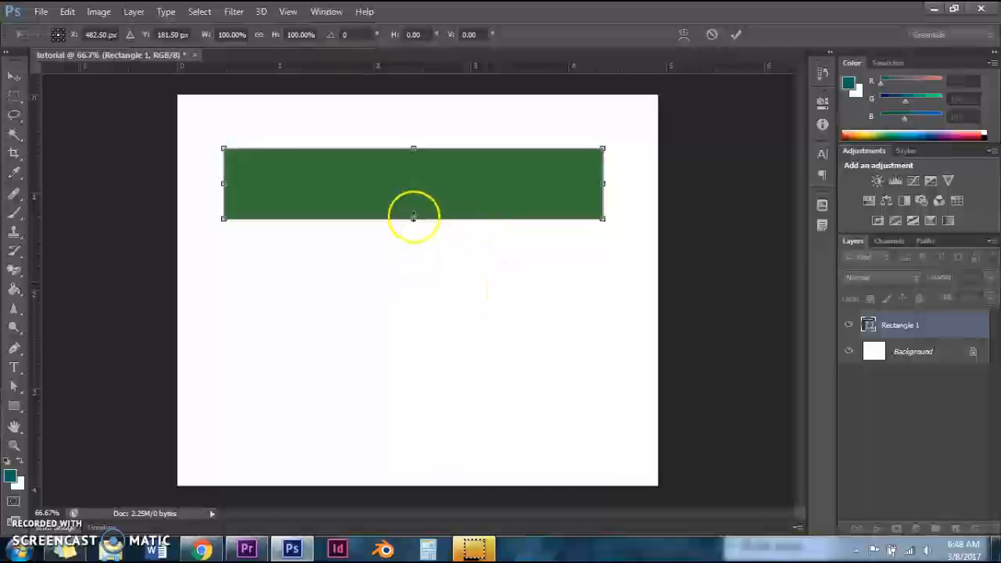
Scale the rectangle to about 899 by 312 px by its edge and corner handles and commit the transform.
{"action": "left_click_drag", "start_coordinate": [415, 219], "coordinate": [414, 277]}
{"action": "left_click_drag", "start_coordinate": [602, 279], "coordinate": [656, 299]}
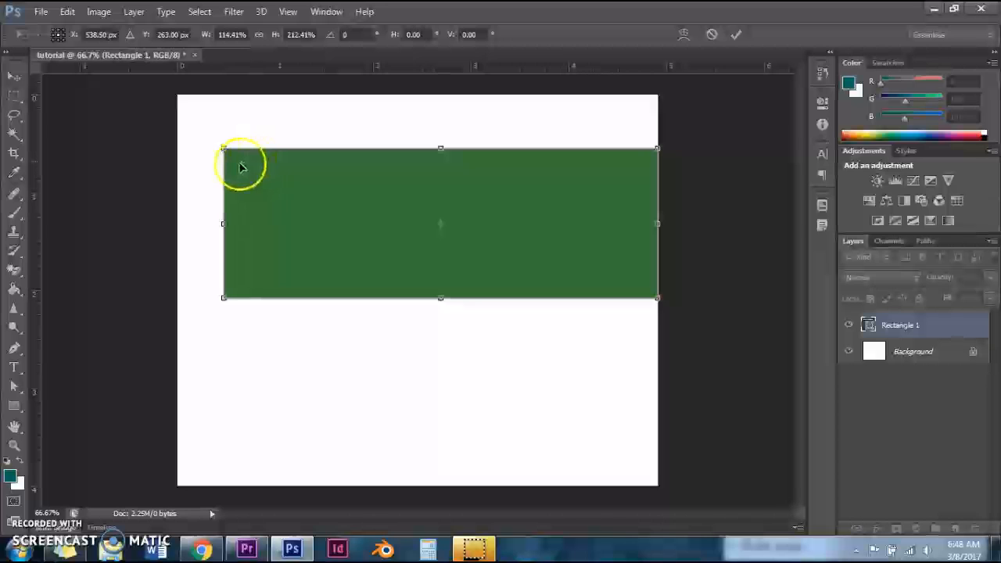
{"action": "left_click_drag", "start_coordinate": [224, 298], "coordinate": [191, 323]}
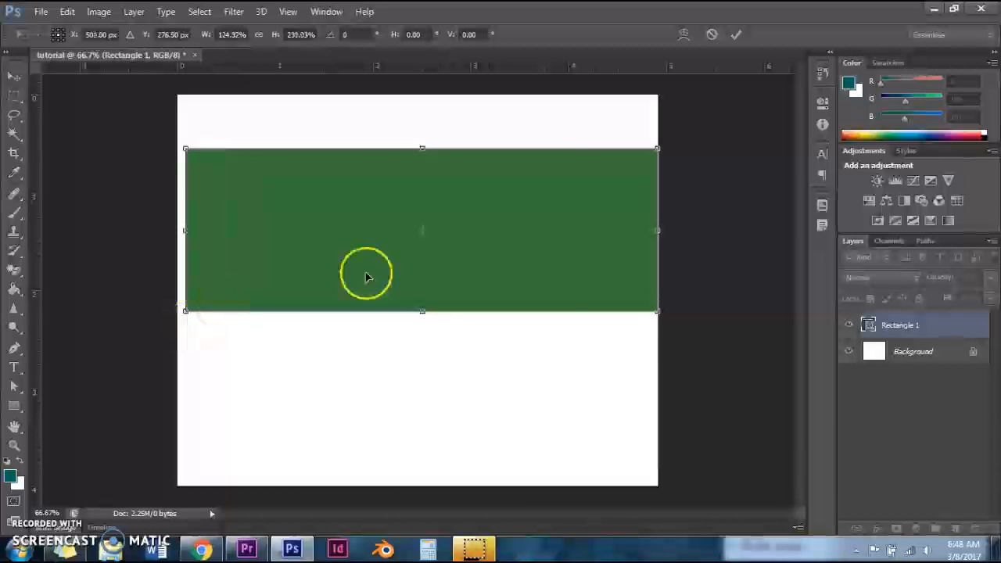
{"action": "left_click_drag", "start_coordinate": [658, 312], "coordinate": [625, 299]}
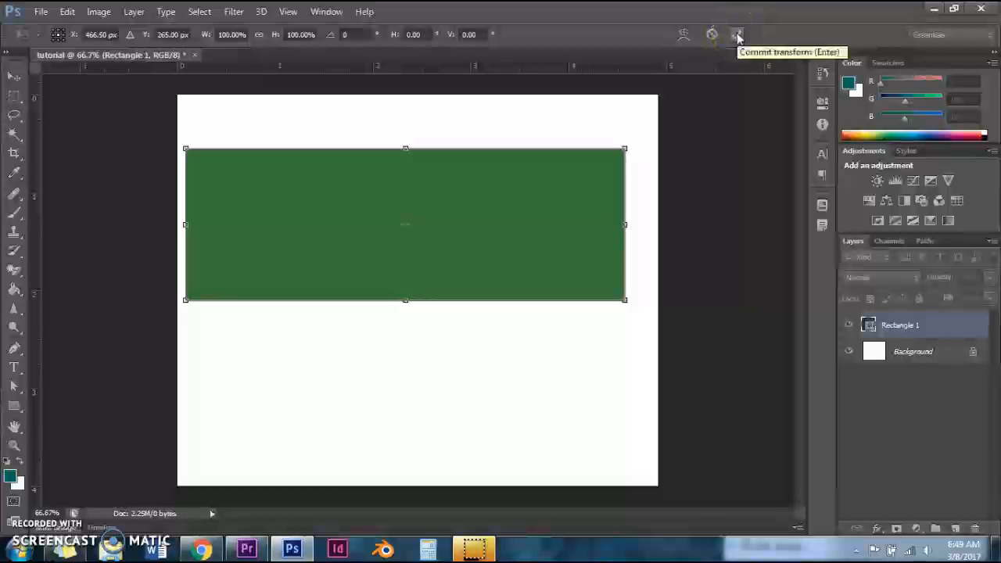
{"action": "left_click", "coordinate": [737, 35]}
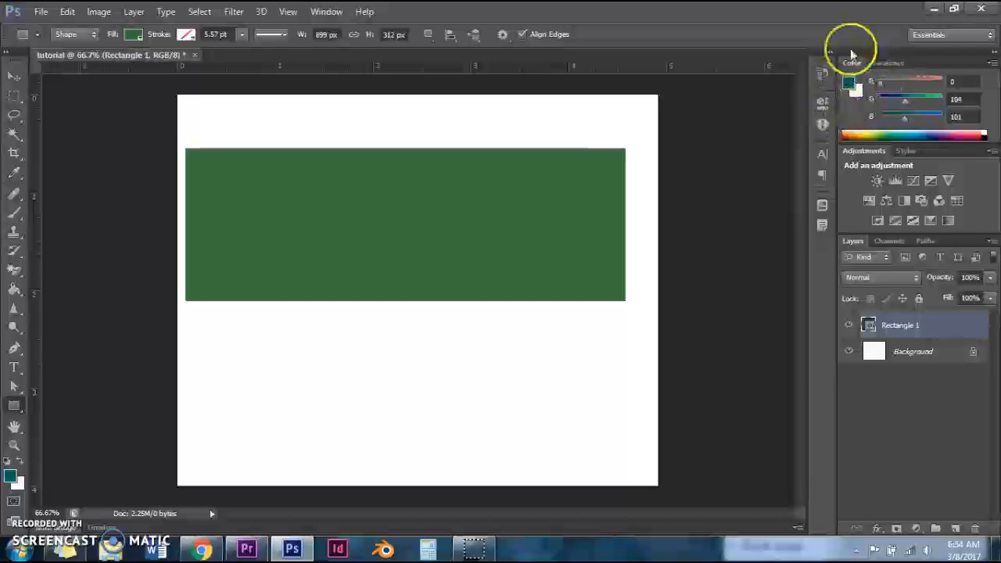
View the colour swatches, try a dark blue foreground colour with green at 0, and sample a yellow from the colour spectrum.
{"action": "left_click", "coordinate": [878, 64]}
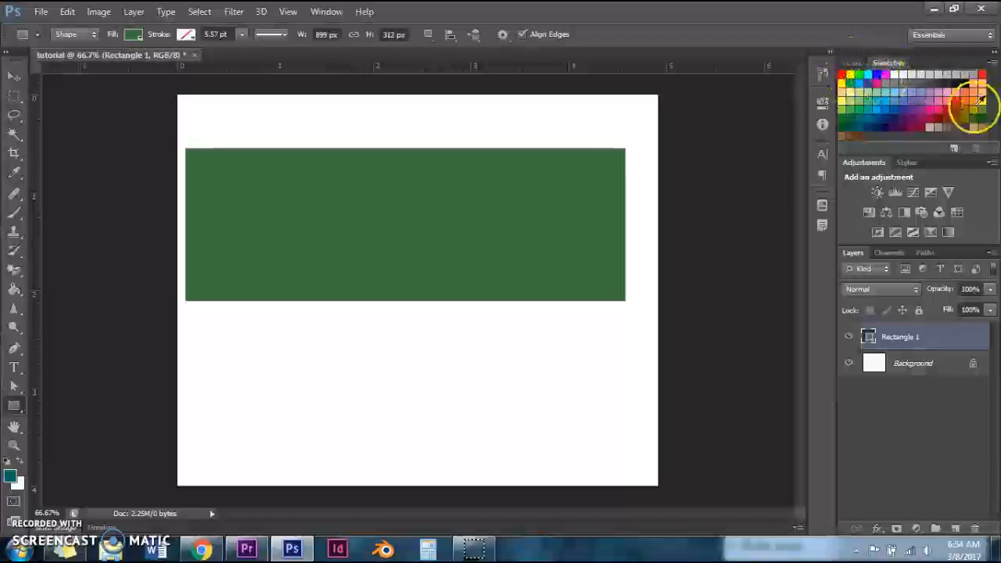
{"action": "left_click", "coordinate": [855, 62]}
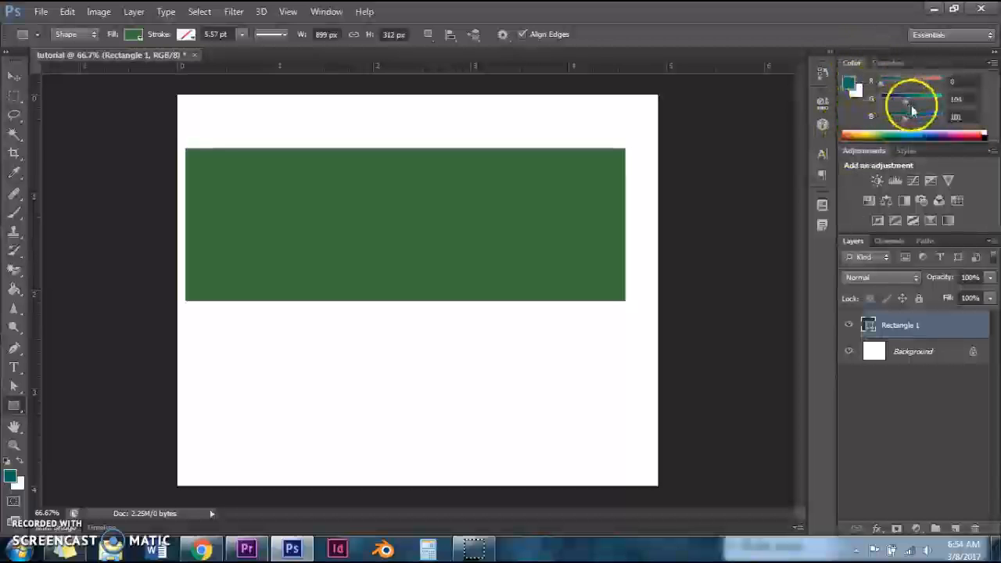
{"action": "left_click_drag", "start_coordinate": [905, 101], "coordinate": [866, 85]}
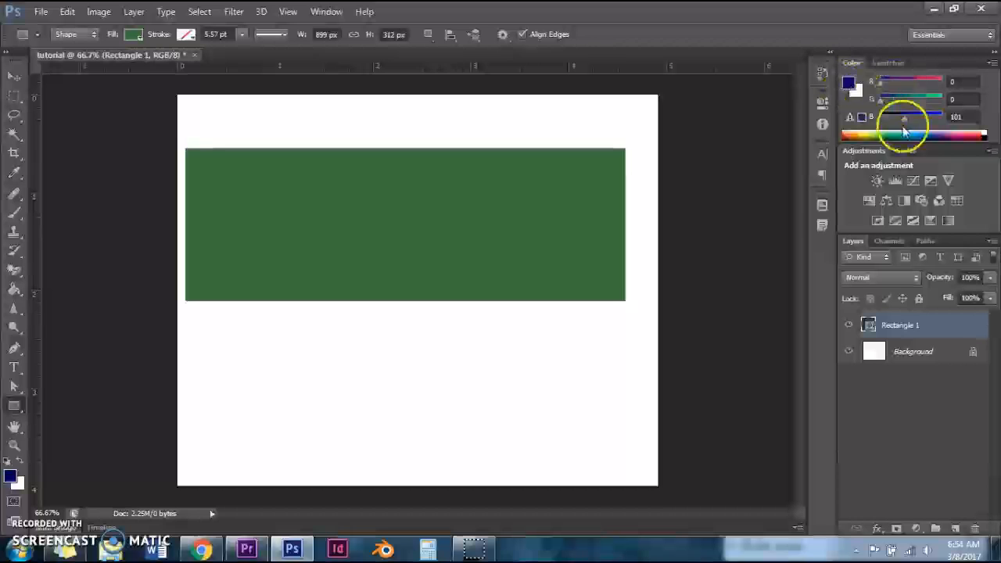
{"action": "left_click_drag", "start_coordinate": [903, 132], "coordinate": [874, 129]}
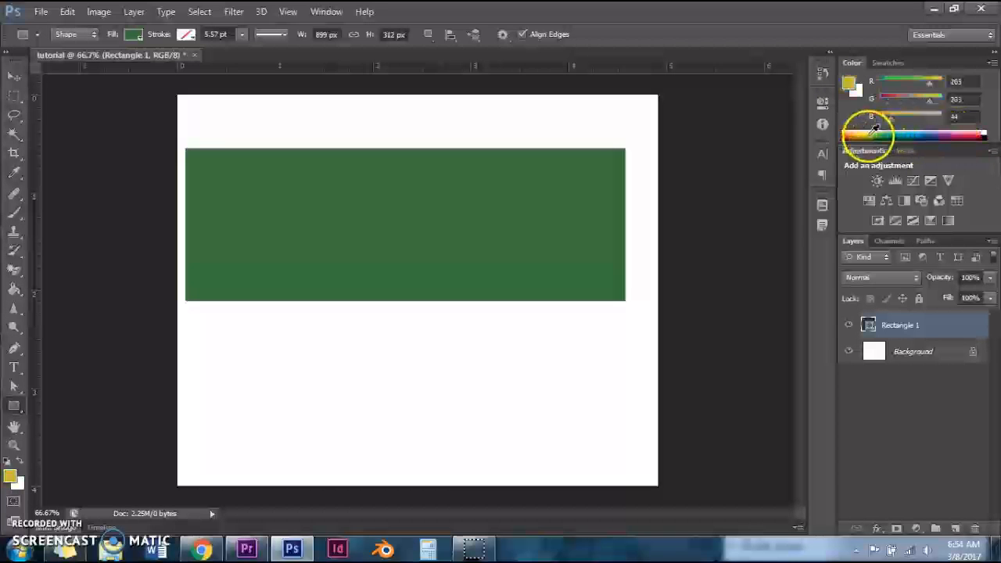
Choose the teal #238584 in the foreground Color Picker and select its hex code.
{"action": "left_click", "coordinate": [850, 84]}
{"action": "left_click", "coordinate": [459, 311]}
{"action": "mouse_move", "coordinate": [458, 312]}
{"action": "left_mouse_down"}
{"action": "mouse_move", "coordinate": [405, 384]}
{"action": "mouse_move", "coordinate": [533, 387]}
{"action": "left_mouse_up"}
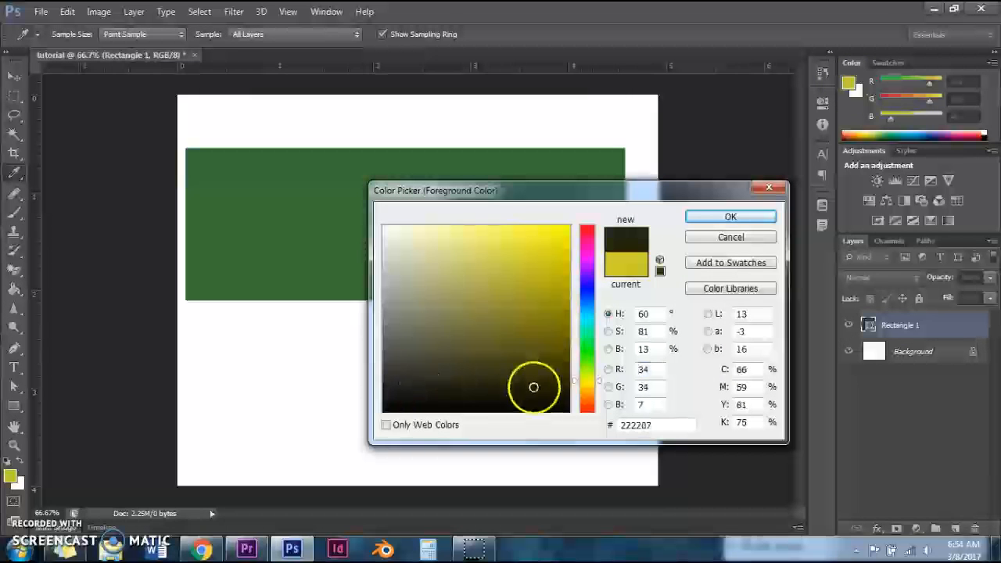
{"action": "left_click", "coordinate": [588, 321]}
{"action": "left_click", "coordinate": [520, 314]}
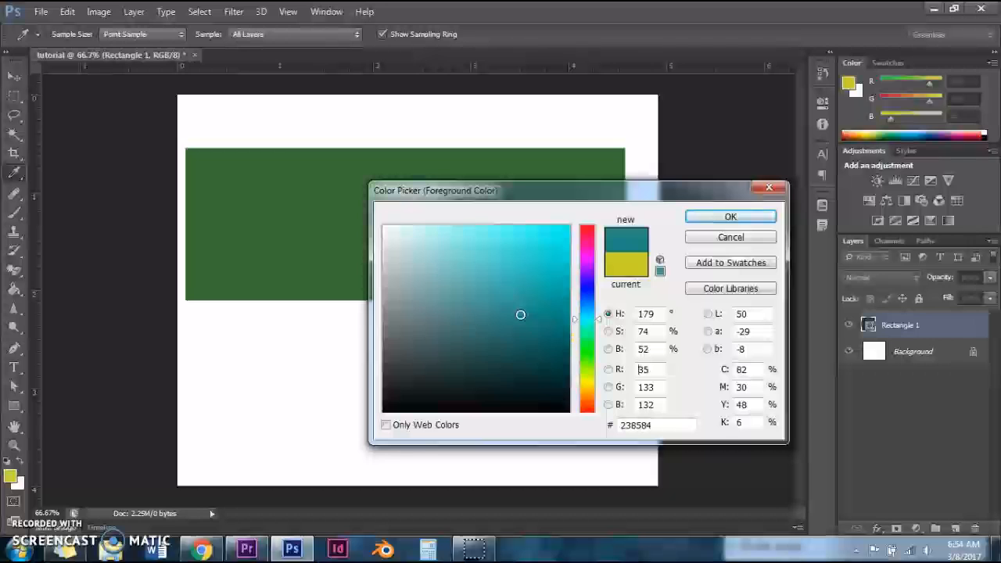
{"action": "left_click", "coordinate": [659, 427]}
{"action": "left_click_drag", "start_coordinate": [650, 427], "coordinate": [616, 427]}
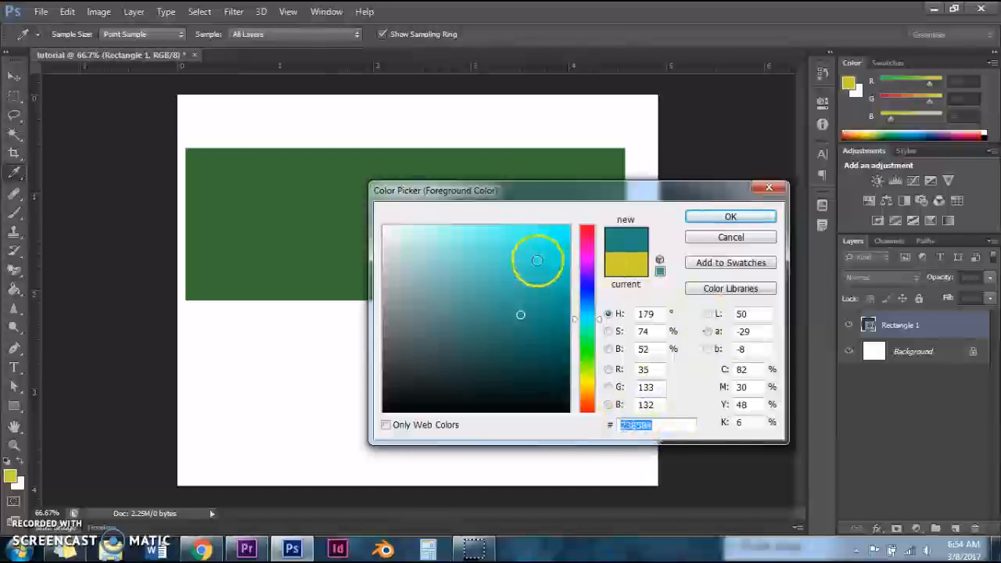
Add the teal to the swatches under its default name, accept it as foreground colour and check the swatch collection.
{"action": "left_click", "coordinate": [708, 264]}
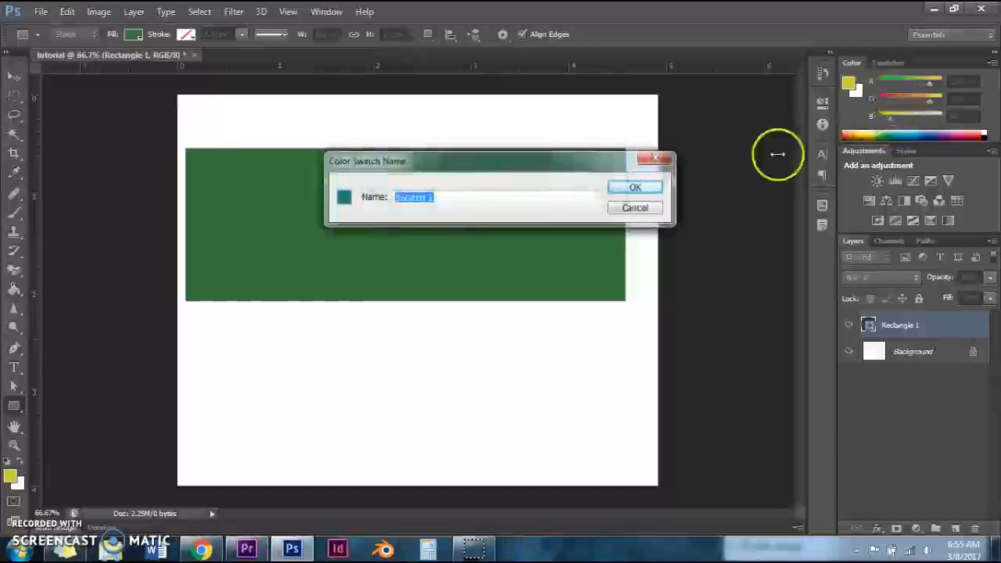
{"action": "left_click", "coordinate": [646, 195]}
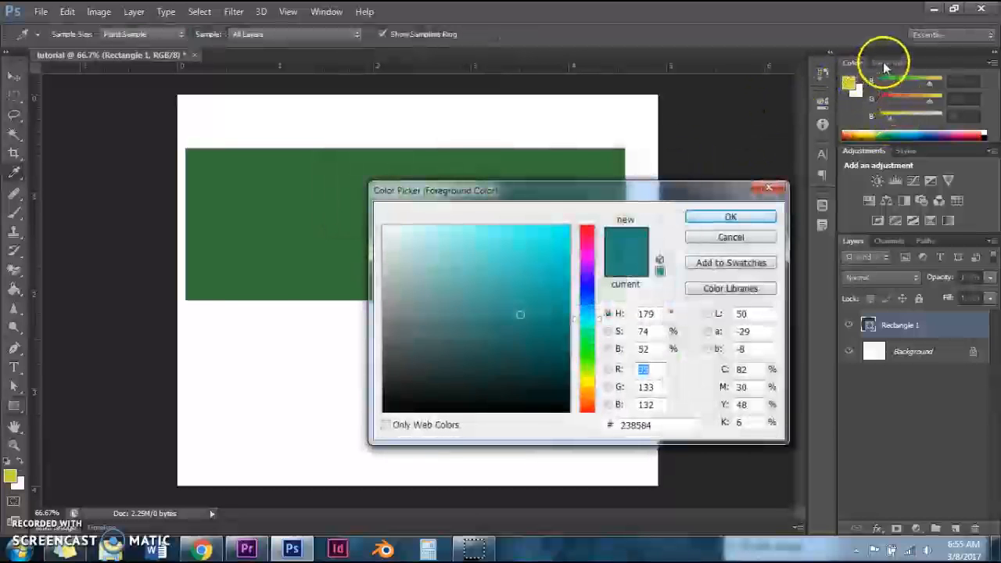
{"action": "left_click", "coordinate": [712, 219]}
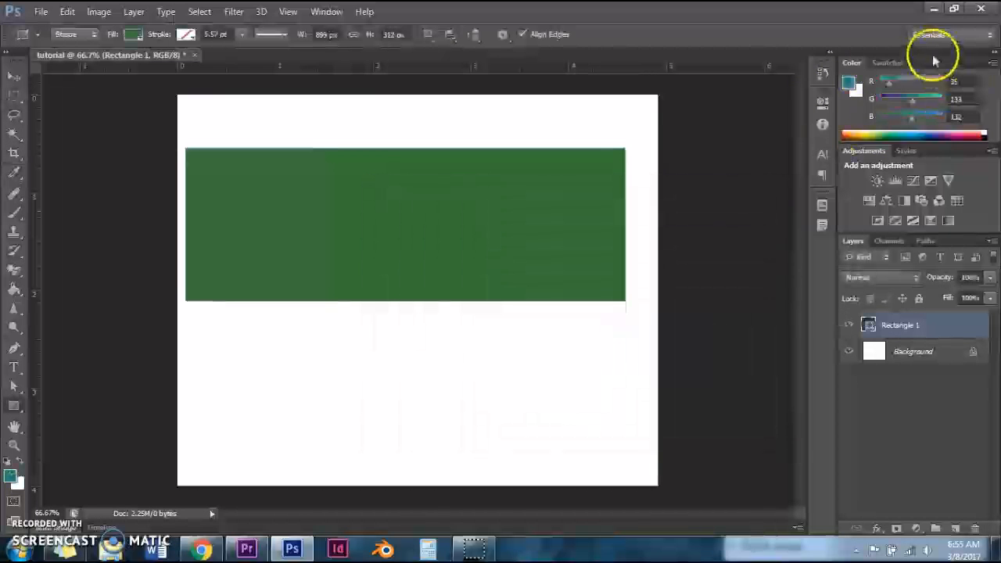
{"action": "left_click", "coordinate": [890, 63]}
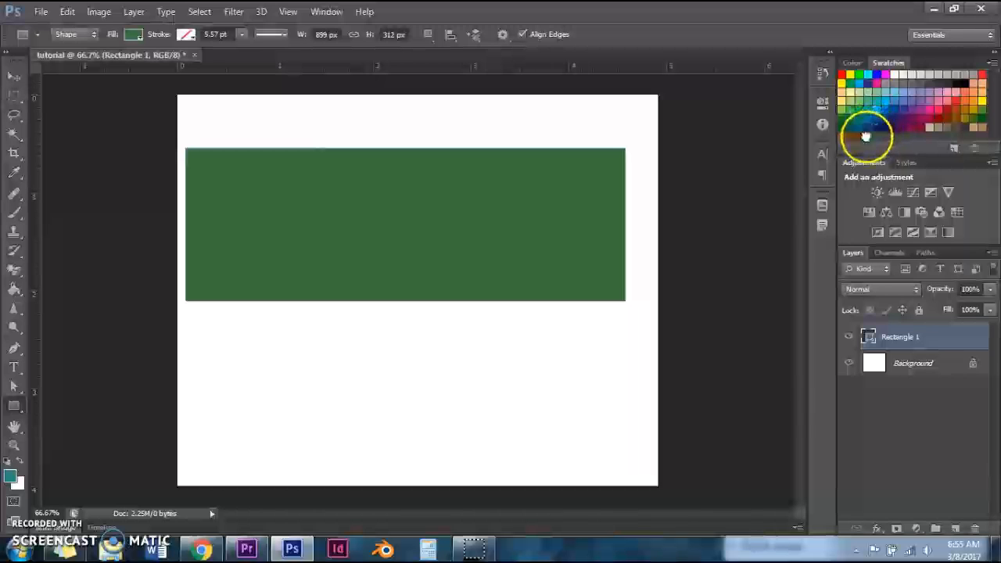
{"action": "left_click", "coordinate": [851, 63]}
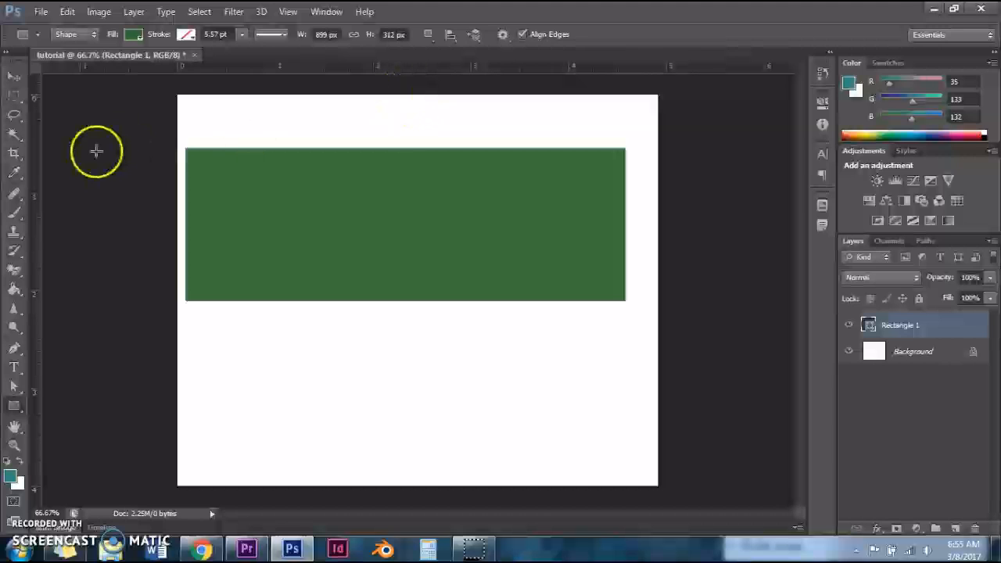
Sample the rectangle's green with the Eyedropper tool, and replace it with the canvas's white as the foreground colour.
{"action": "left_click", "coordinate": [14, 173]}
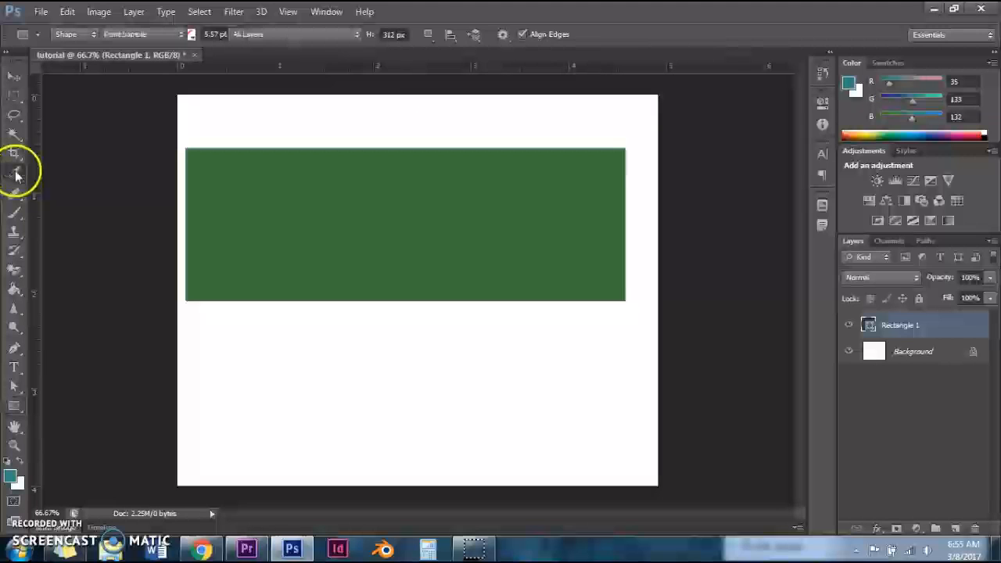
{"action": "left_click", "coordinate": [320, 193]}
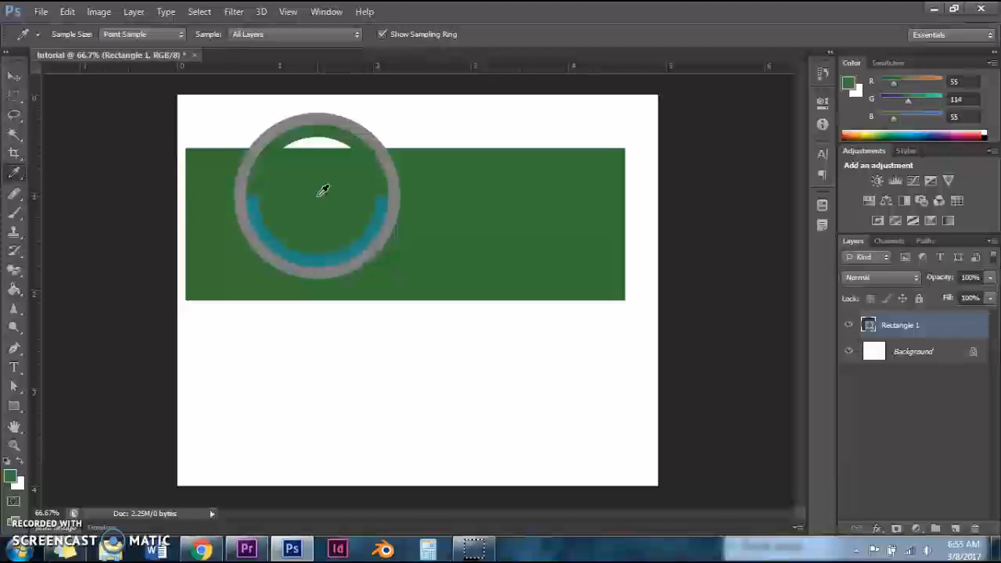
{"action": "left_click_drag", "start_coordinate": [318, 337], "coordinate": [322, 284]}
{"action": "left_click", "coordinate": [340, 234]}
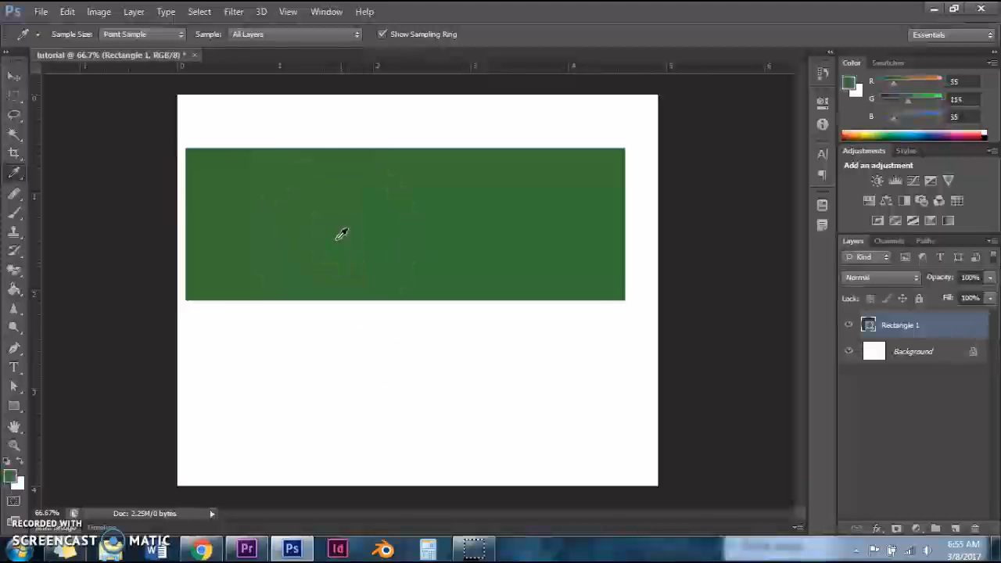
{"action": "left_click", "coordinate": [342, 234]}
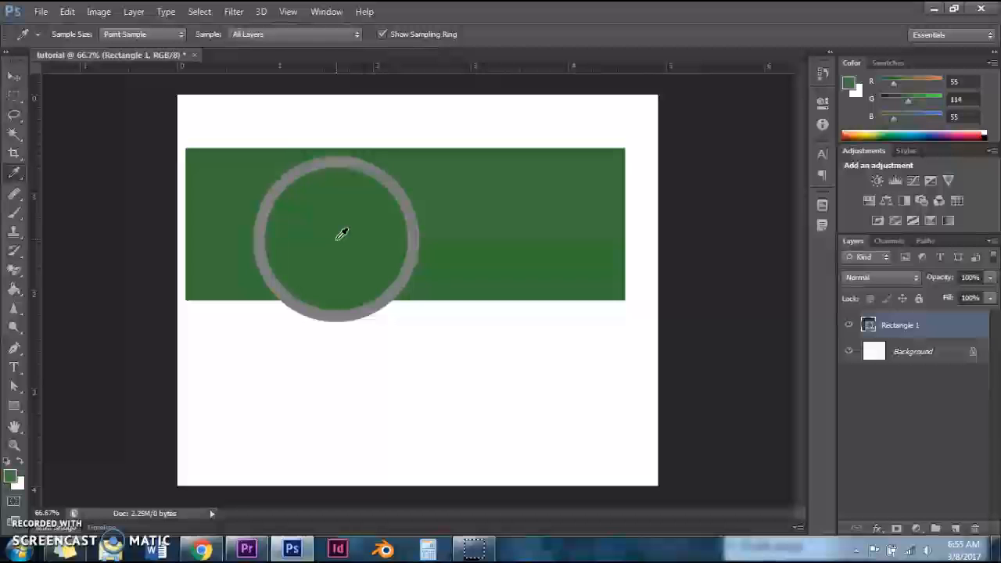
{"action": "left_click", "coordinate": [320, 402]}
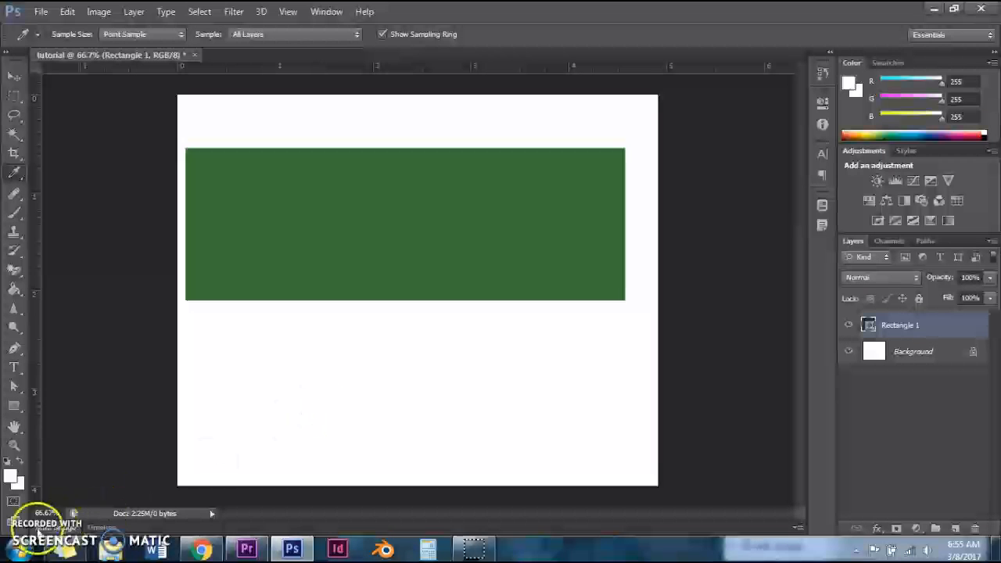
{"action": "left_click", "coordinate": [69, 460]}
{"action": "left_click", "coordinate": [94, 463]}
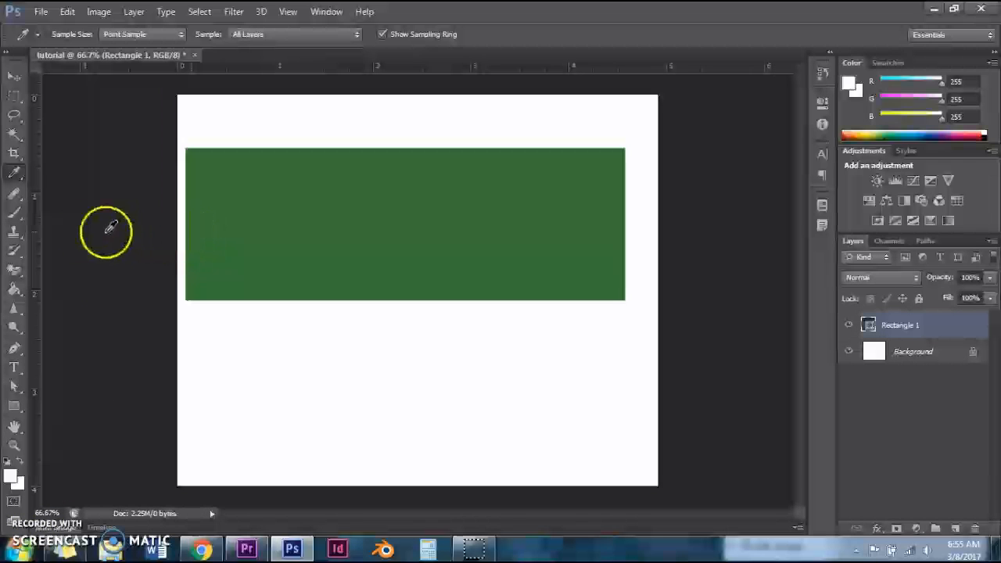
Activate the Brush tool and set its size to 65 px and its hardness to 100%.
{"action": "left_click", "coordinate": [16, 219]}
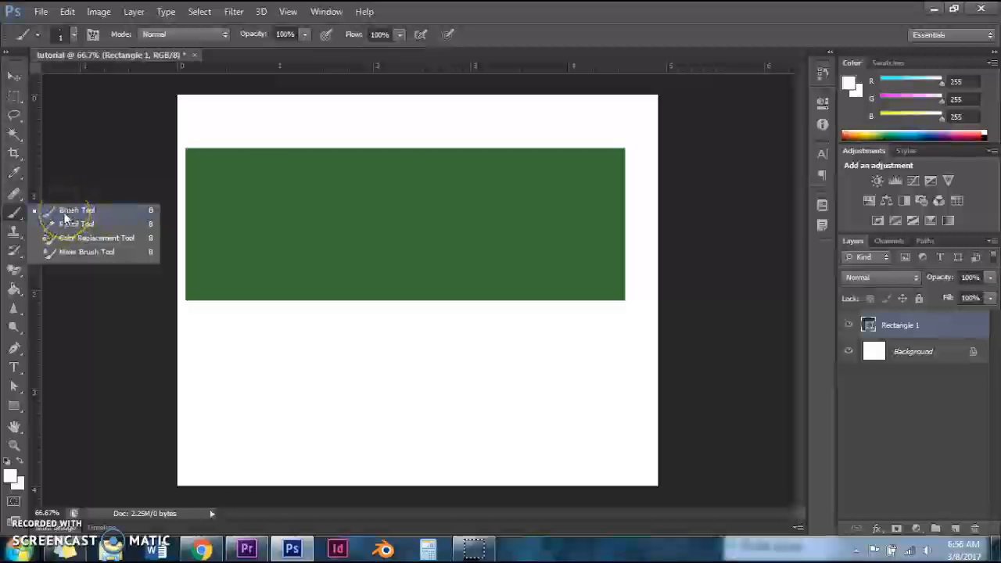
{"action": "left_click", "coordinate": [66, 213]}
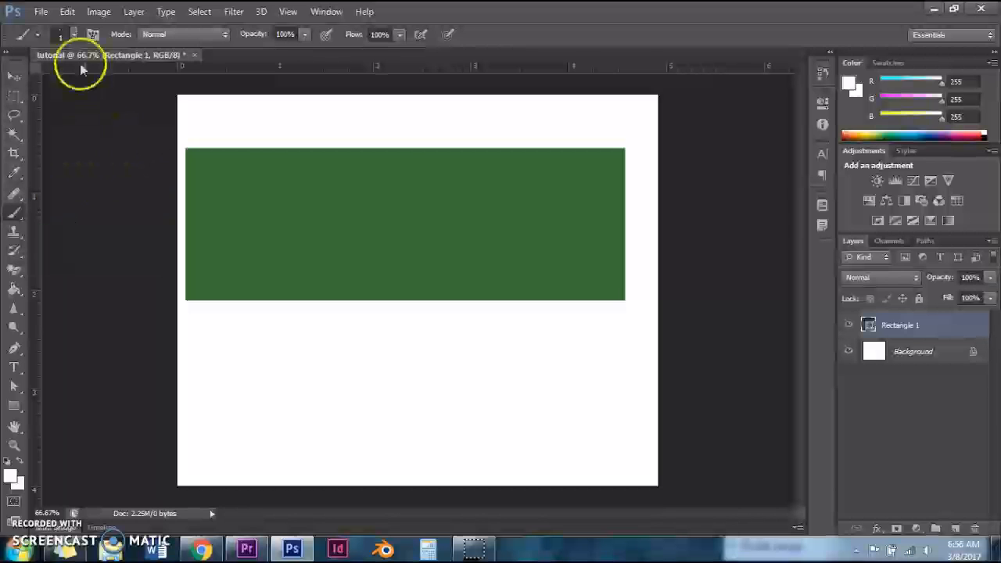
{"action": "left_click", "coordinate": [75, 39]}
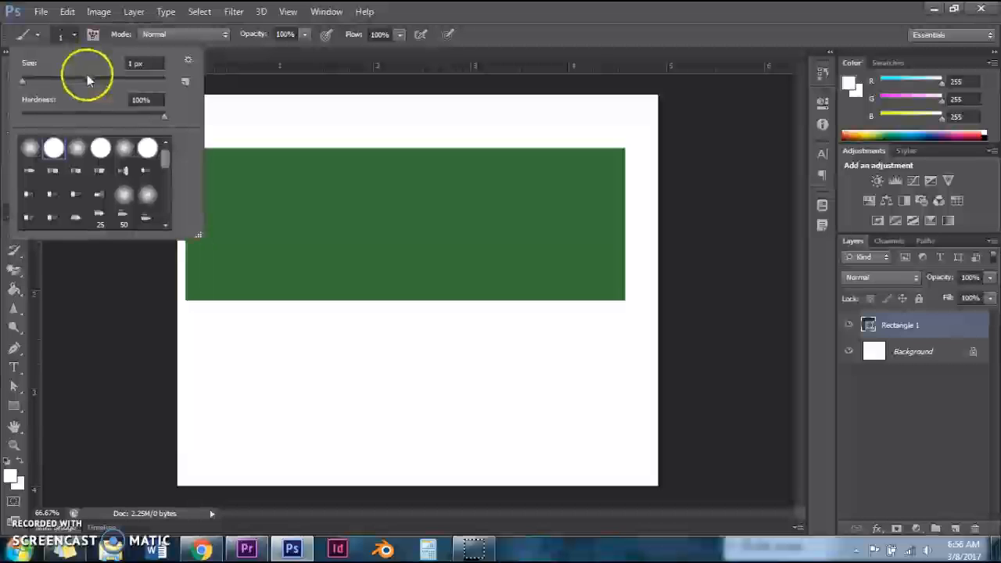
{"action": "left_click", "coordinate": [88, 76]}
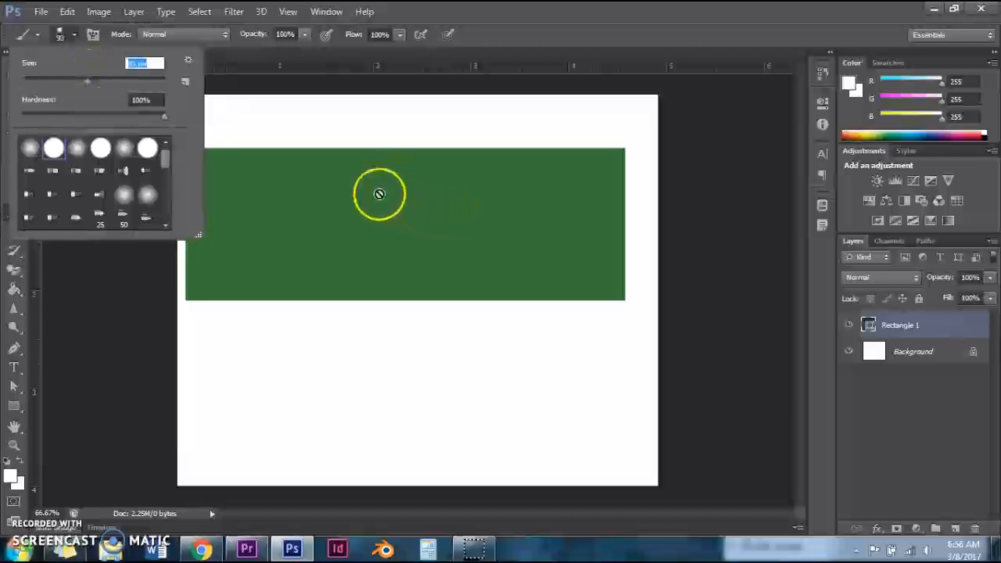
{"action": "left_click", "coordinate": [90, 116]}
{"action": "left_click", "coordinate": [70, 117]}
{"action": "left_click", "coordinate": [146, 118]}
{"action": "left_click_drag", "start_coordinate": [147, 118], "coordinate": [186, 121]}
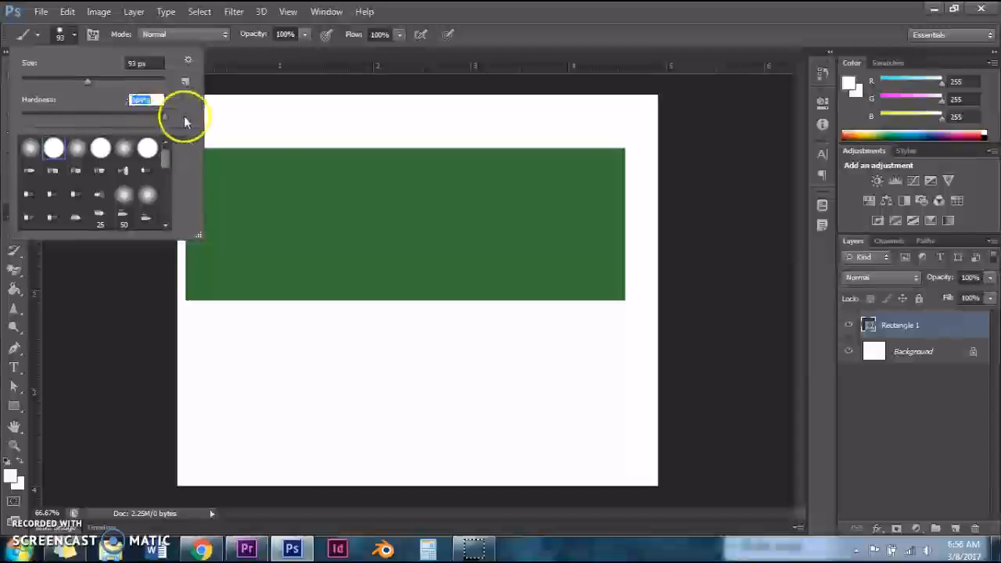
{"action": "left_click_drag", "start_coordinate": [86, 78], "coordinate": [70, 78]}
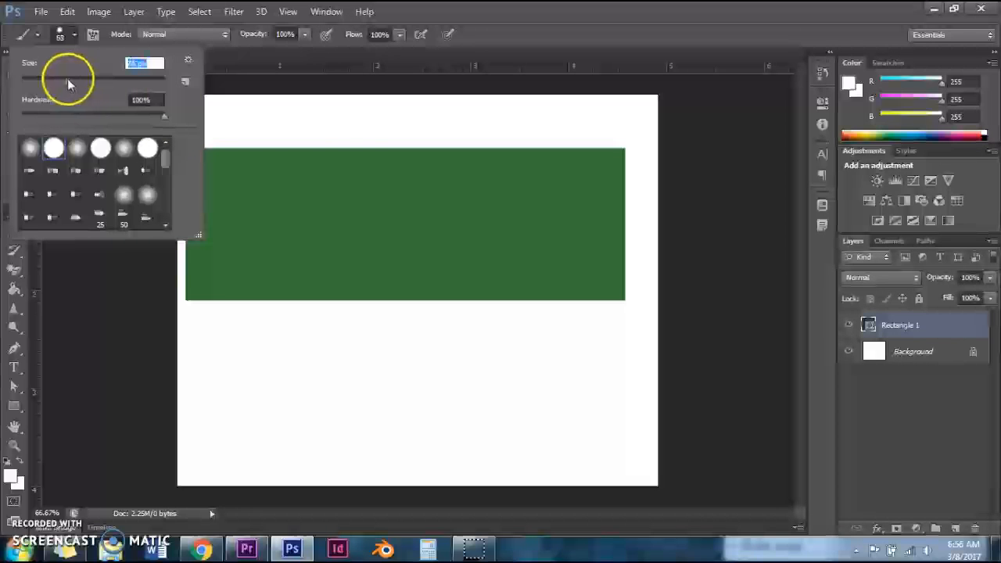
Convert the locked Background into a regular layer, keeping the default name and options.
{"action": "left_click", "coordinate": [934, 356]}
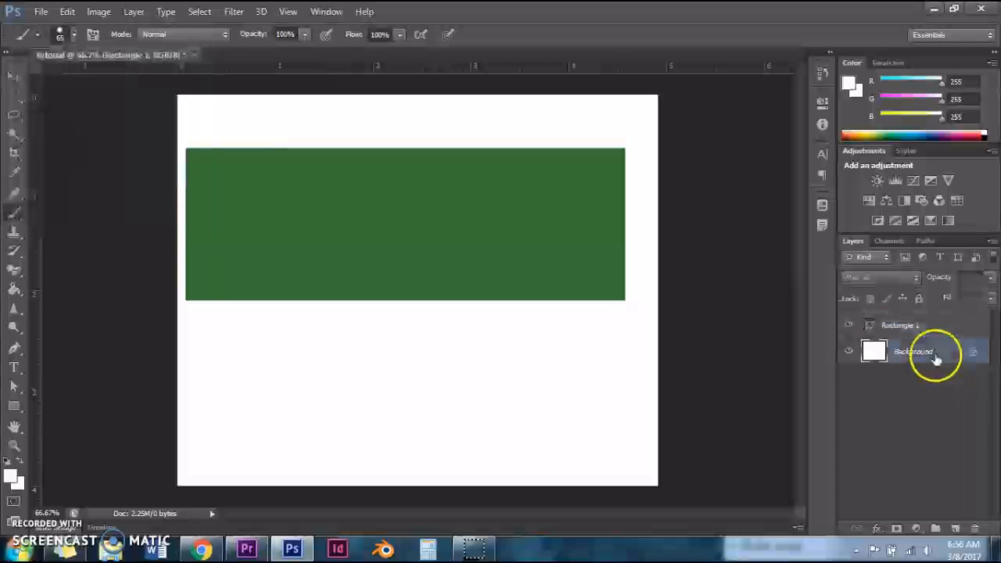
{"action": "double_click", "coordinate": [967, 352]}
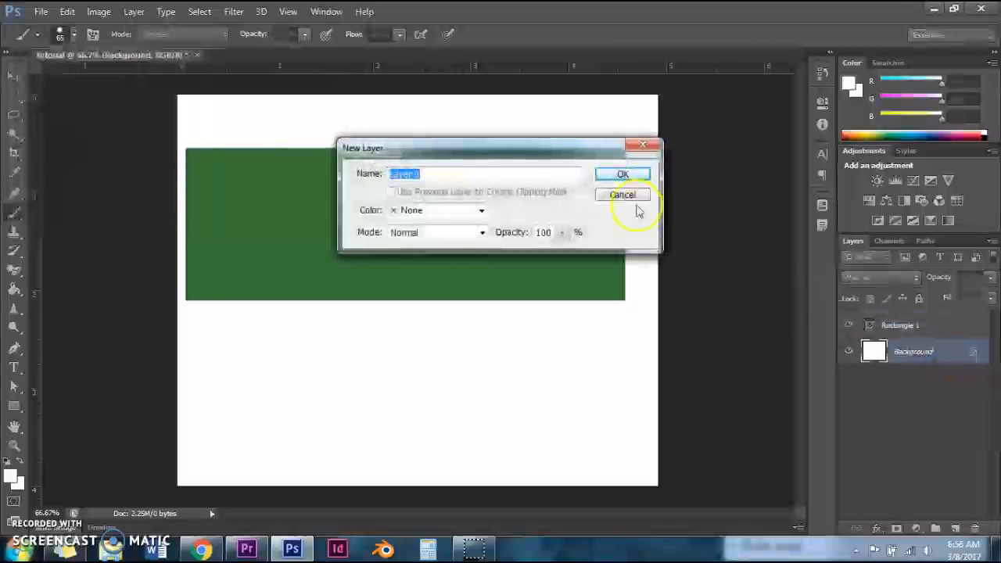
{"action": "left_click", "coordinate": [620, 174]}
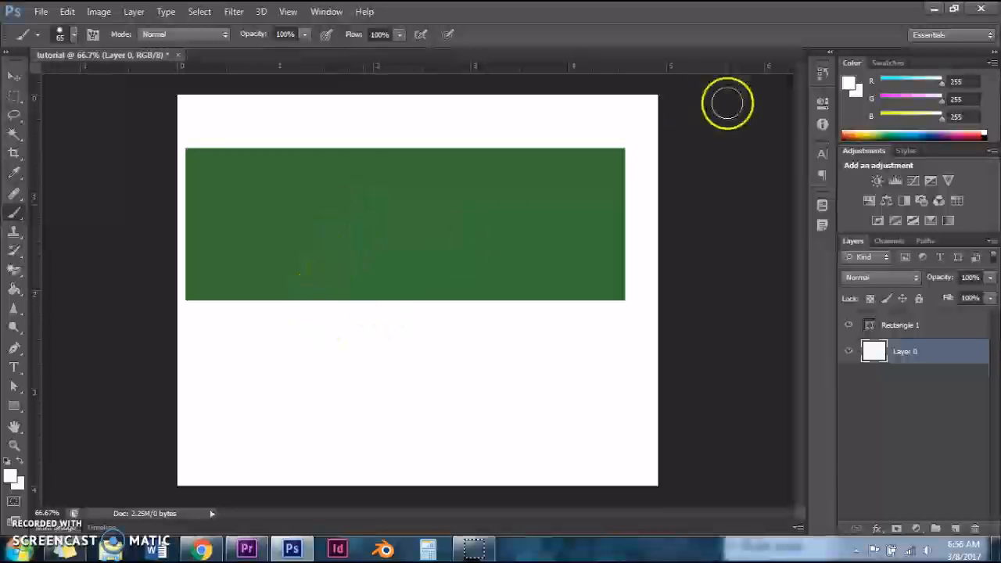
Set the foreground colour to red #da2929 and paint a looping freehand stroke across the canvas on Layer 0.
{"action": "left_click", "coordinate": [849, 84]}
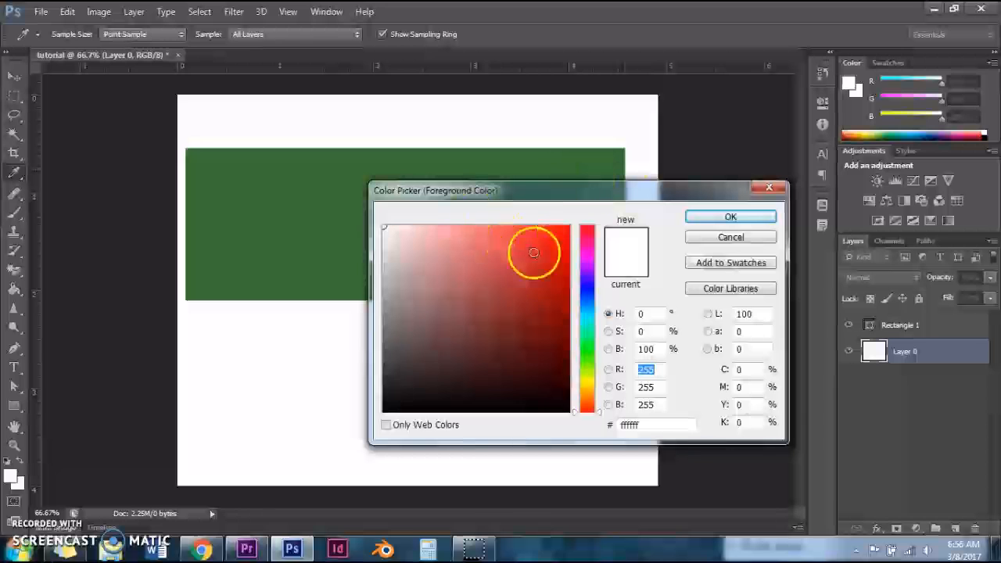
{"action": "left_click", "coordinate": [534, 252]}
{"action": "left_click", "coordinate": [762, 218]}
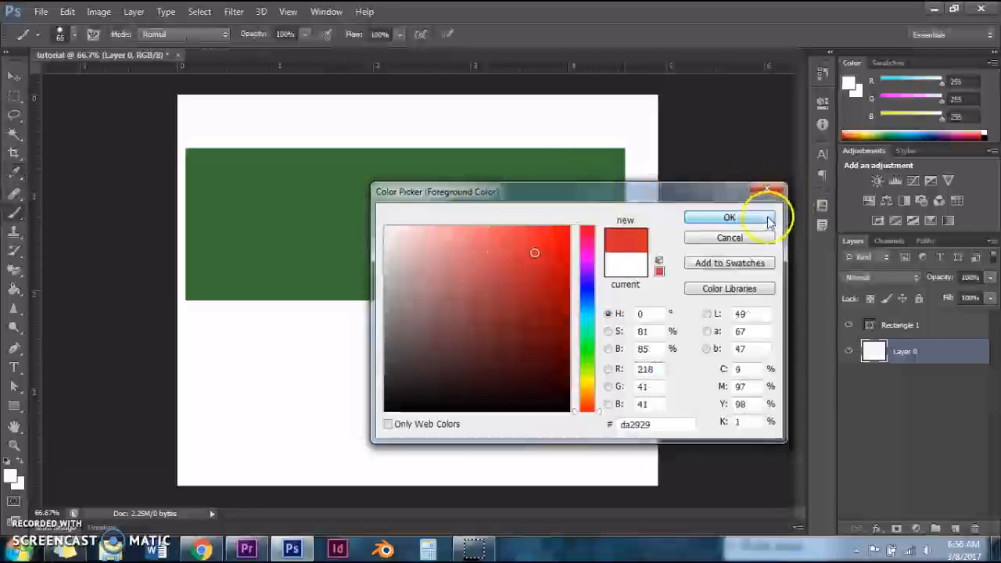
{"action": "mouse_move", "coordinate": [304, 371]}
{"action": "left_mouse_down"}
{"action": "mouse_move", "coordinate": [215, 255]}
{"action": "mouse_move", "coordinate": [351, 128]}
{"action": "mouse_move", "coordinate": [430, 136]}
{"action": "mouse_move", "coordinate": [545, 230]}
{"action": "mouse_move", "coordinate": [505, 431]}
{"action": "mouse_move", "coordinate": [353, 322]}
{"action": "mouse_move", "coordinate": [476, 329]}
{"action": "mouse_move", "coordinate": [603, 409]}
{"action": "mouse_move", "coordinate": [475, 414]}
{"action": "mouse_move", "coordinate": [367, 281]}
{"action": "left_mouse_up"}
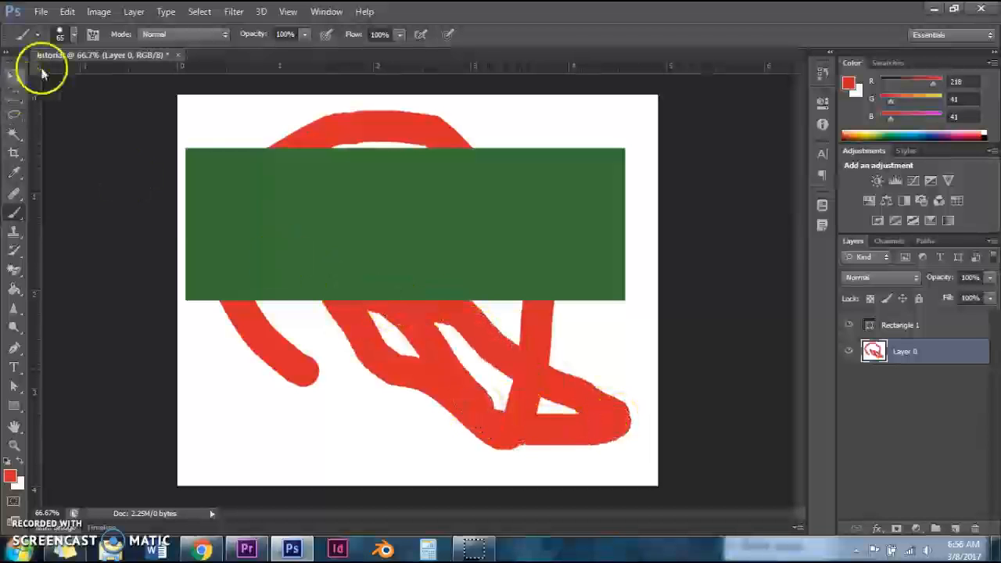
Lower the brush hardness to 23% and dab several soft red spots above the green rectangle's right part.
{"action": "left_click", "coordinate": [74, 37]}
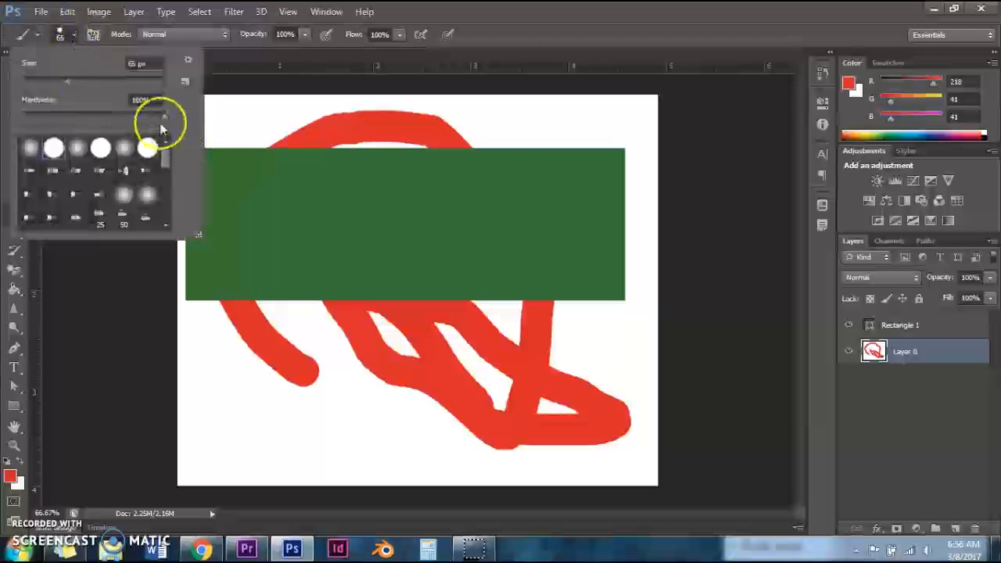
{"action": "left_click_drag", "start_coordinate": [164, 117], "coordinate": [55, 117]}
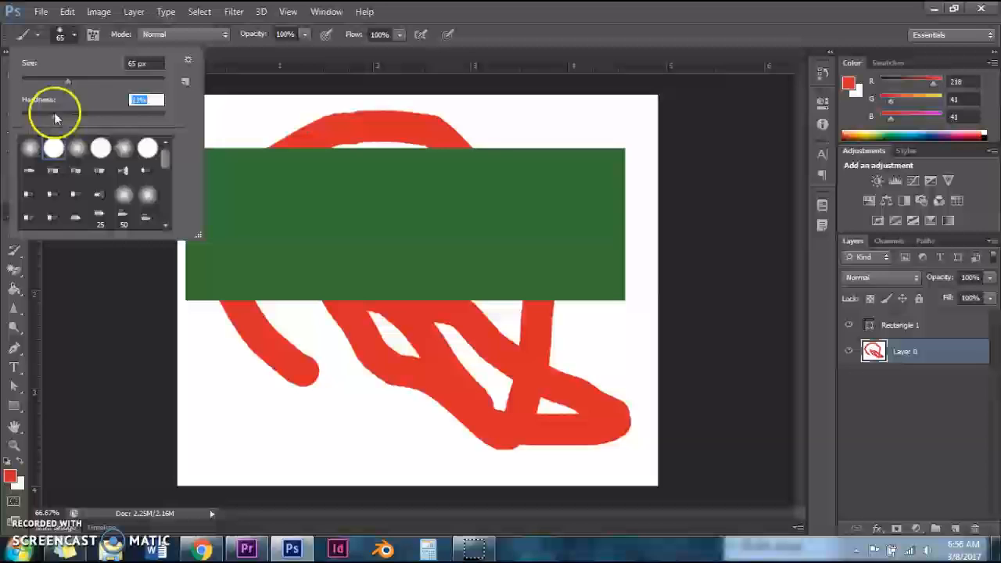
{"action": "left_click", "coordinate": [553, 138]}
{"action": "left_click", "coordinate": [512, 126]}
{"action": "left_click_drag", "start_coordinate": [512, 125], "coordinate": [478, 134]}
{"action": "left_click", "coordinate": [591, 135]}
{"action": "left_click", "coordinate": [614, 133]}
Choose the 134 px grass brush preset and paint clumps of grass across the area below the green rectangle.
{"action": "left_click", "coordinate": [74, 34]}
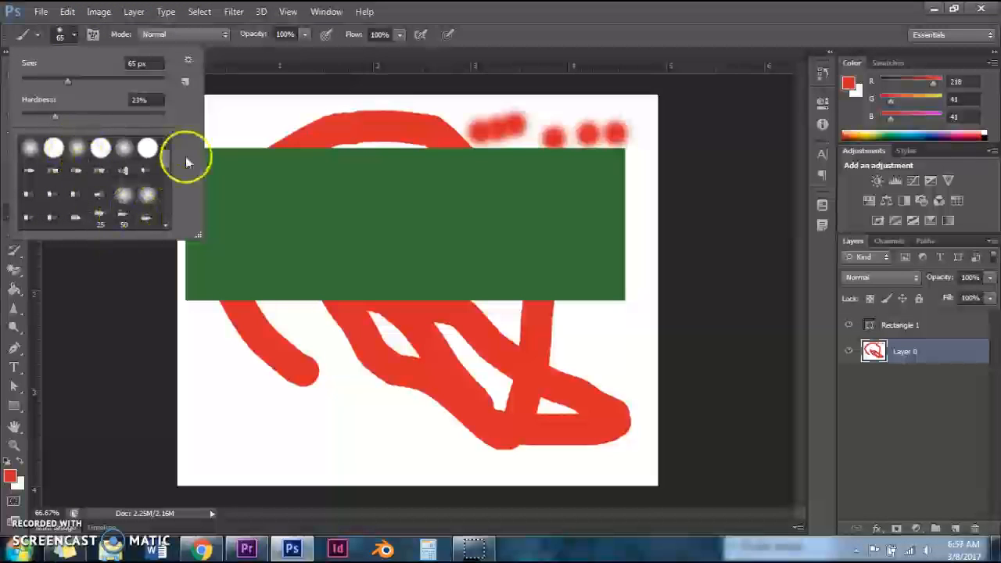
{"action": "left_click_drag", "start_coordinate": [167, 157], "coordinate": [171, 207]}
{"action": "left_click", "coordinate": [141, 149]}
{"action": "left_click", "coordinate": [235, 406]}
{"action": "mouse_move", "coordinate": [235, 391]}
{"action": "left_mouse_down"}
{"action": "mouse_move", "coordinate": [222, 340]}
{"action": "mouse_move", "coordinate": [320, 409]}
{"action": "mouse_move", "coordinate": [320, 336]}
{"action": "mouse_move", "coordinate": [240, 393]}
{"action": "mouse_move", "coordinate": [229, 451]}
{"action": "mouse_move", "coordinate": [352, 476]}
{"action": "mouse_move", "coordinate": [452, 323]}
{"action": "mouse_move", "coordinate": [391, 278]}
{"action": "mouse_move", "coordinate": [451, 389]}
{"action": "left_mouse_up"}
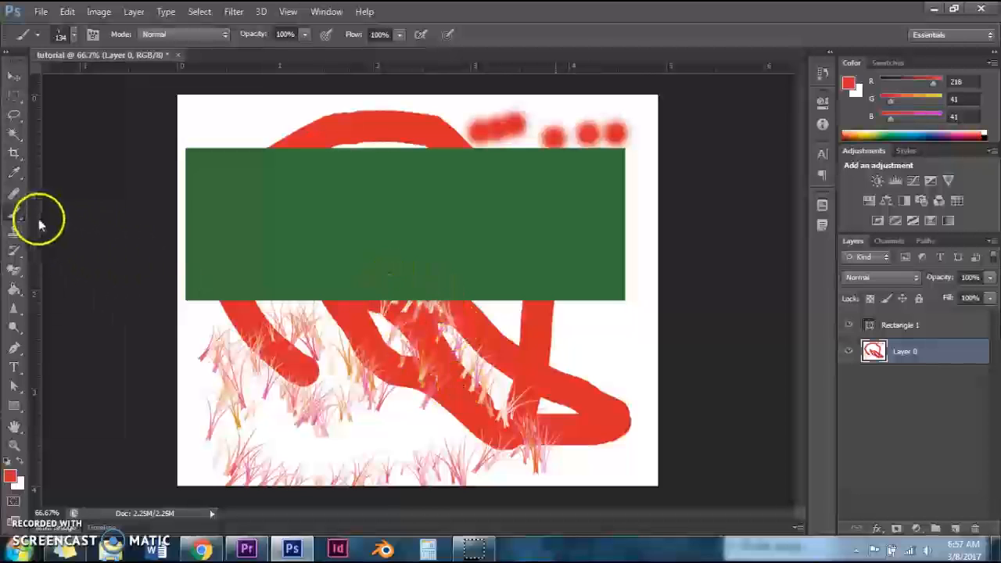
Sketch thin freehand red lines above the green rectangle's upper-left corner with the Pencil tool.
{"action": "right_click", "coordinate": [14, 213]}
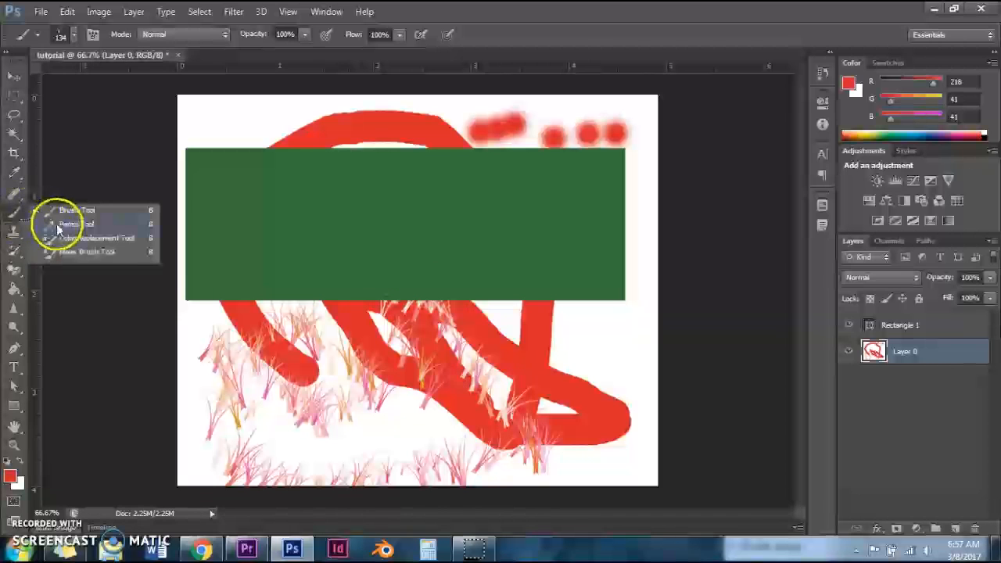
{"action": "left_click", "coordinate": [76, 225]}
{"action": "mouse_move", "coordinate": [254, 127]}
{"action": "left_mouse_down"}
{"action": "mouse_move", "coordinate": [226, 125]}
{"action": "mouse_move", "coordinate": [407, 123]}
{"action": "mouse_move", "coordinate": [243, 105]}
{"action": "mouse_move", "coordinate": [201, 112]}
{"action": "mouse_move", "coordinate": [193, 179]}
{"action": "mouse_move", "coordinate": [185, 106]}
{"action": "mouse_move", "coordinate": [342, 121]}
{"action": "left_mouse_up"}
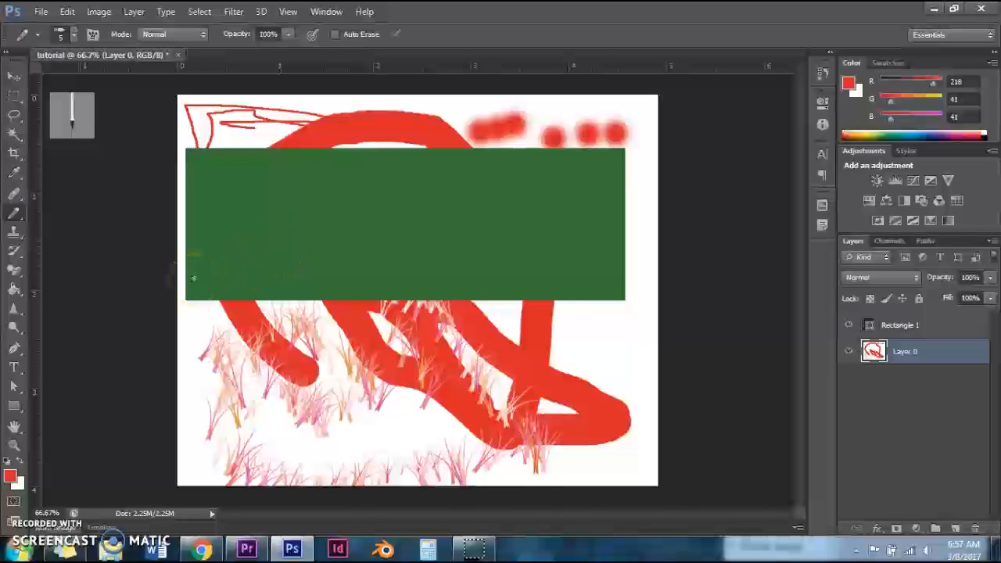
Activate the Paint Bucket tool and set the foreground colour to blue, RGB 41, 41, 218.
{"action": "left_click", "coordinate": [14, 291]}
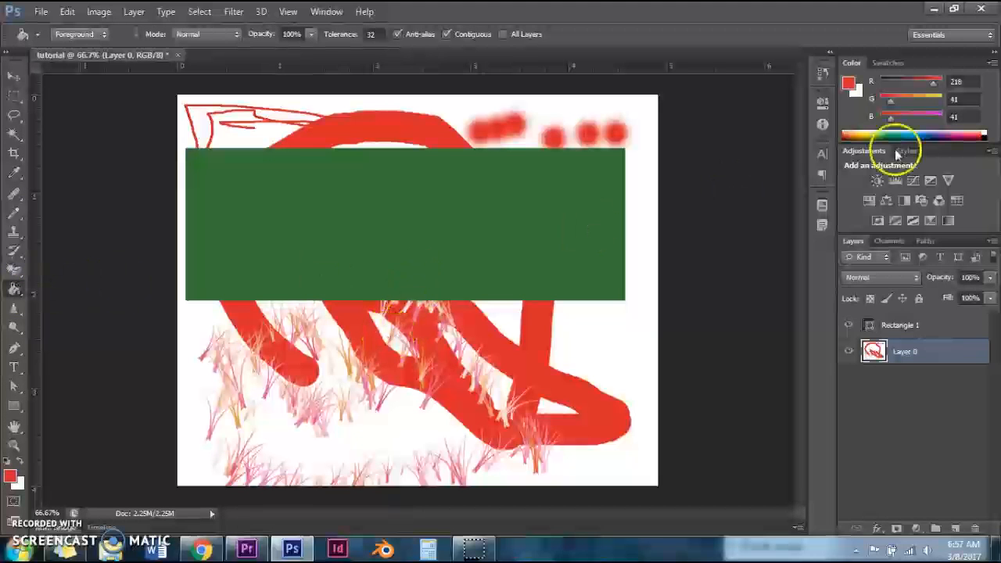
{"action": "left_click", "coordinate": [853, 87]}
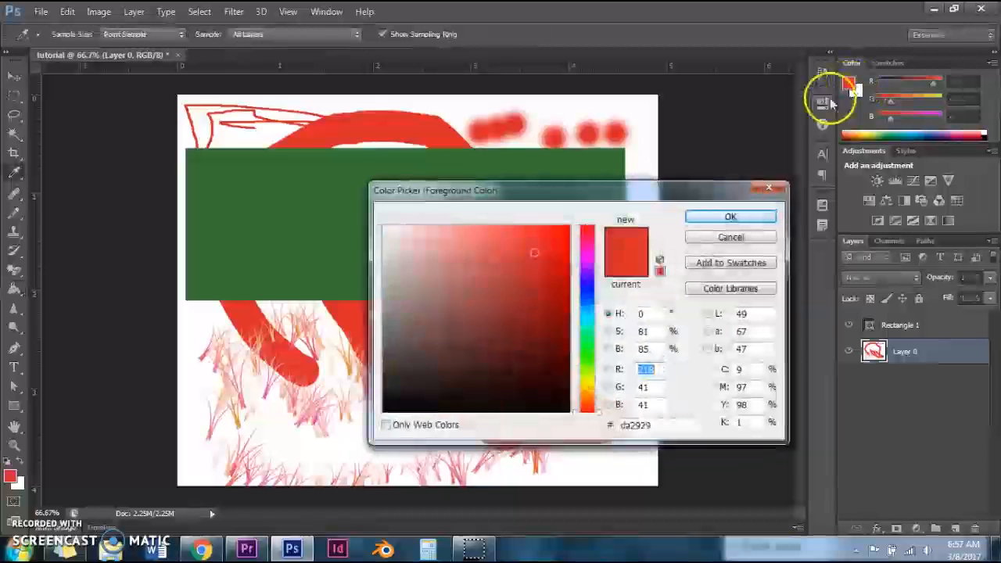
{"action": "left_click", "coordinate": [592, 294]}
{"action": "left_click", "coordinate": [730, 216]}
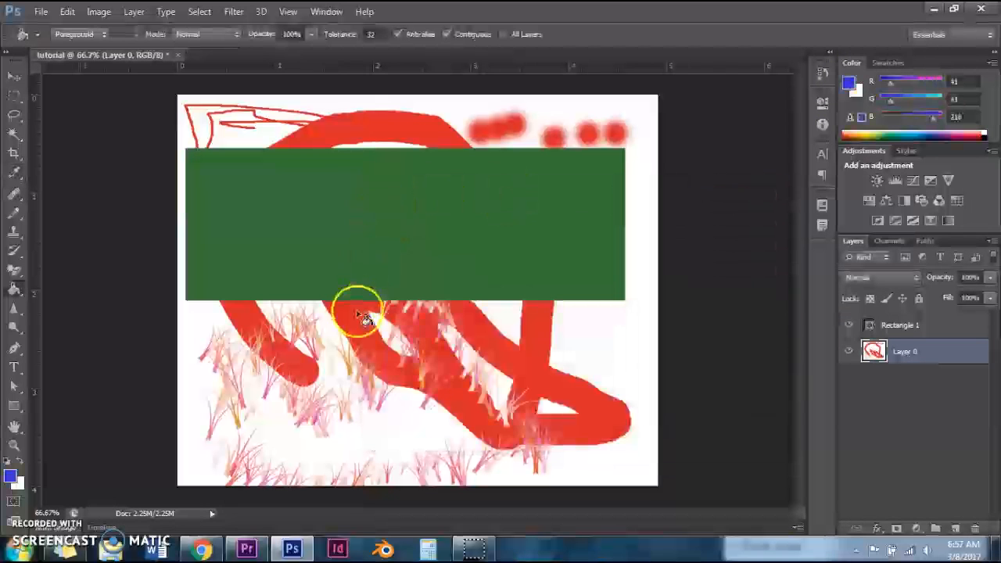
Try filling the white areas between the red strokes and around the grass with blue, and undo all the fills.
{"action": "left_click", "coordinate": [381, 323]}
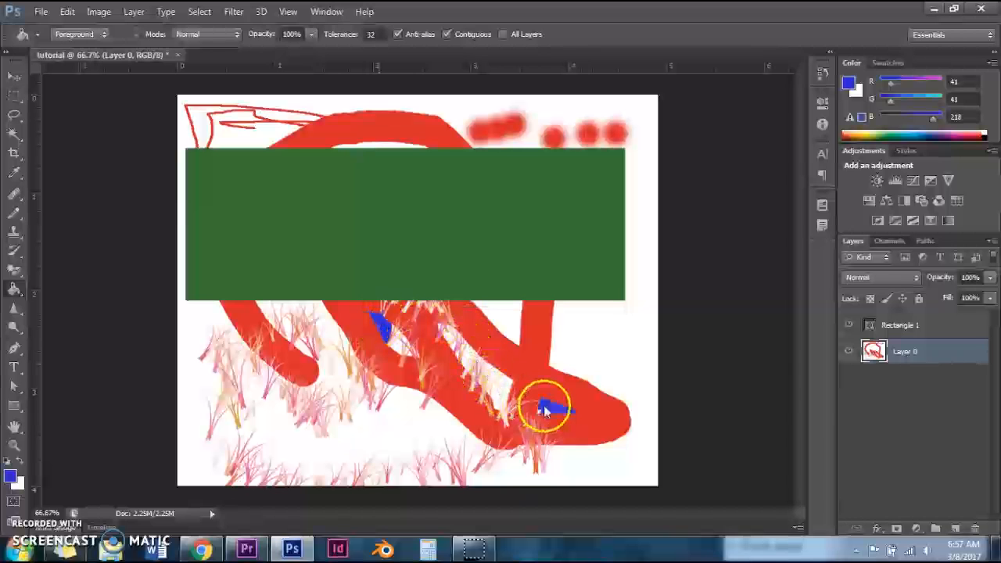
{"action": "left_click", "coordinate": [509, 324]}
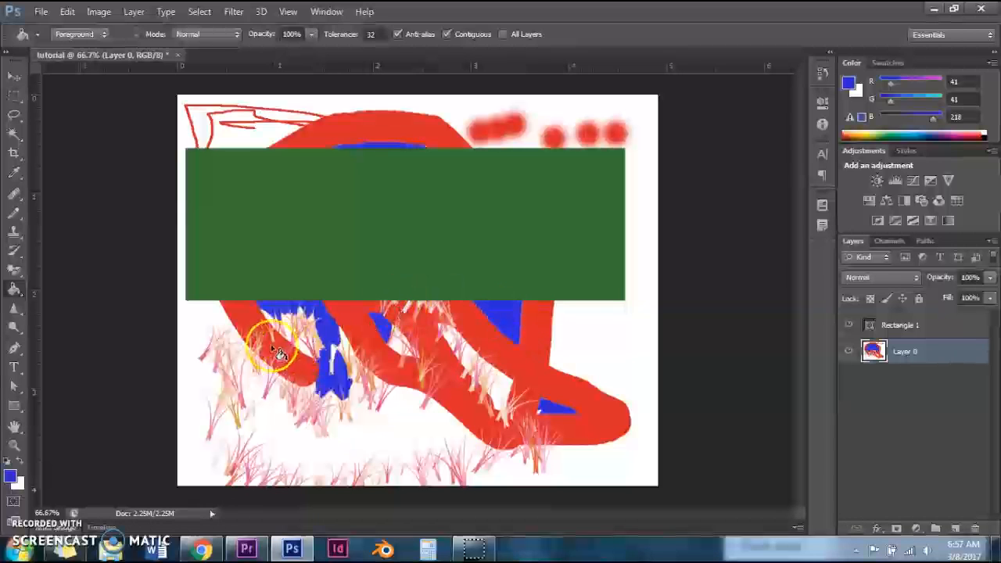
{"action": "left_click", "coordinate": [365, 451]}
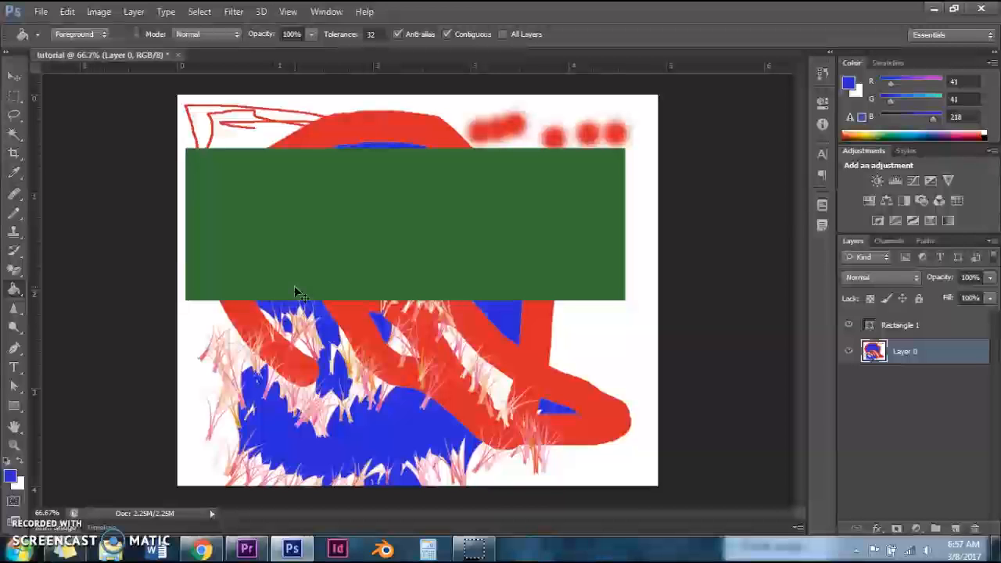
{"action": "key", "text": "ctrl+z"}
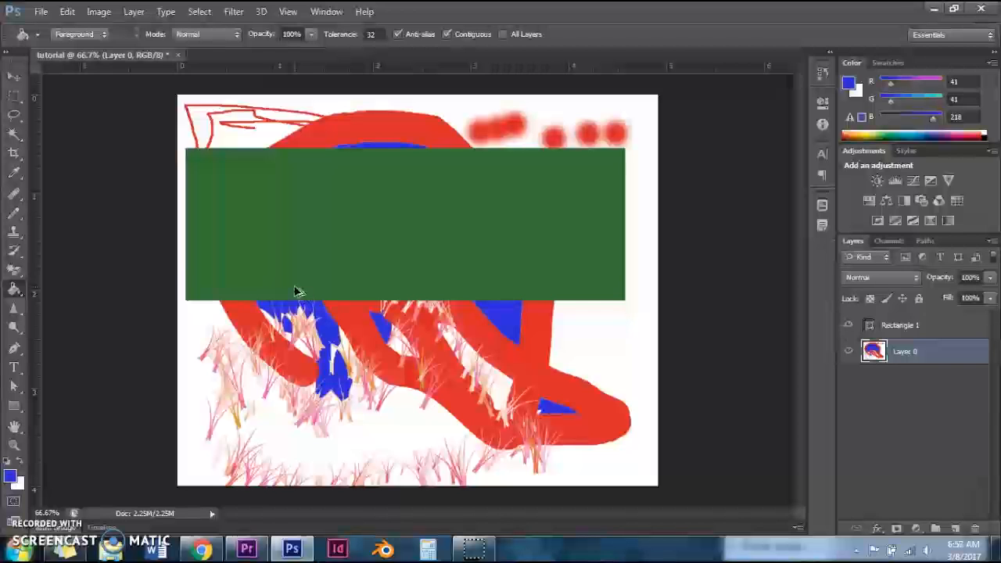
{"action": "key", "text": "ctrl+alt+z"}
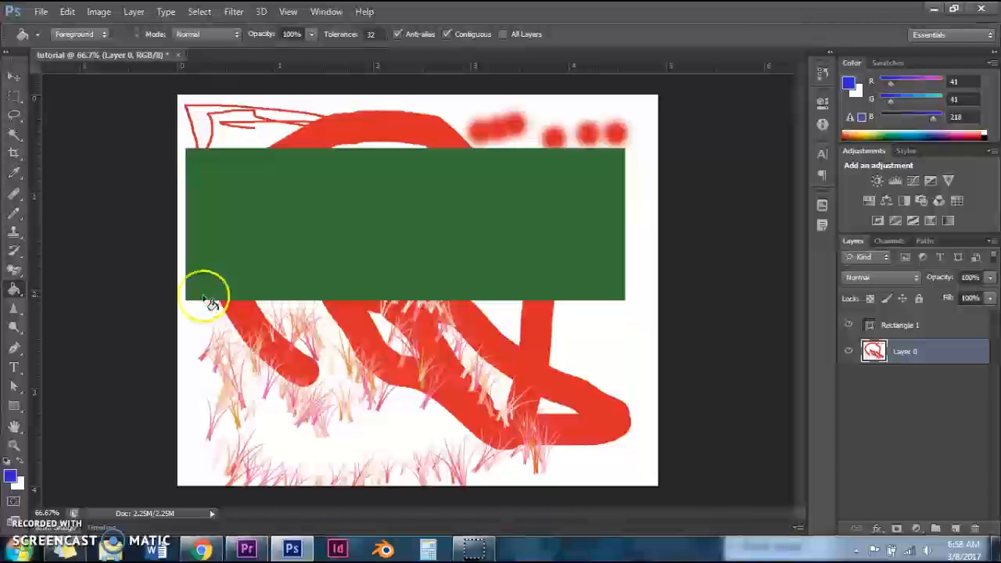
Erase a ragged transparent band through the strokes and grass just below the green rectangle with the Eraser tool.
{"action": "right_click", "coordinate": [16, 275]}
{"action": "left_click", "coordinate": [73, 267]}
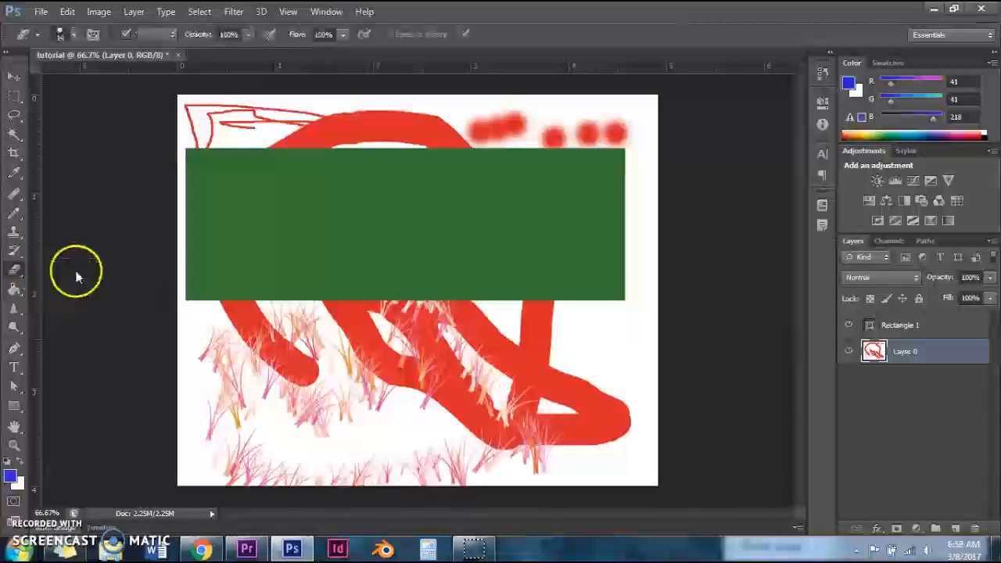
{"action": "mouse_move", "coordinate": [297, 299]}
{"action": "left_mouse_down"}
{"action": "mouse_move", "coordinate": [240, 353]}
{"action": "mouse_move", "coordinate": [412, 354]}
{"action": "mouse_move", "coordinate": [230, 332]}
{"action": "mouse_move", "coordinate": [451, 346]}
{"action": "mouse_move", "coordinate": [277, 303]}
{"action": "mouse_move", "coordinate": [428, 346]}
{"action": "mouse_move", "coordinate": [459, 373]}
{"action": "mouse_move", "coordinate": [340, 335]}
{"action": "mouse_move", "coordinate": [398, 336]}
{"action": "left_mouse_up"}
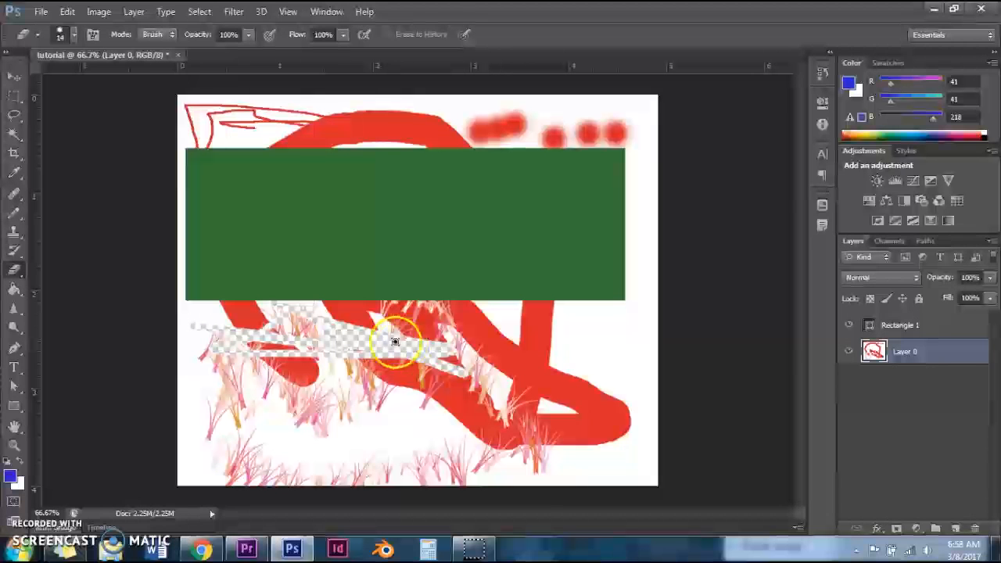
Enlarge the eraser to 1521 px and erase everything on Layer 0.
{"action": "left_click", "coordinate": [73, 35]}
{"action": "left_click_drag", "start_coordinate": [43, 86], "coordinate": [149, 86]}
{"action": "left_click", "coordinate": [372, 211]}
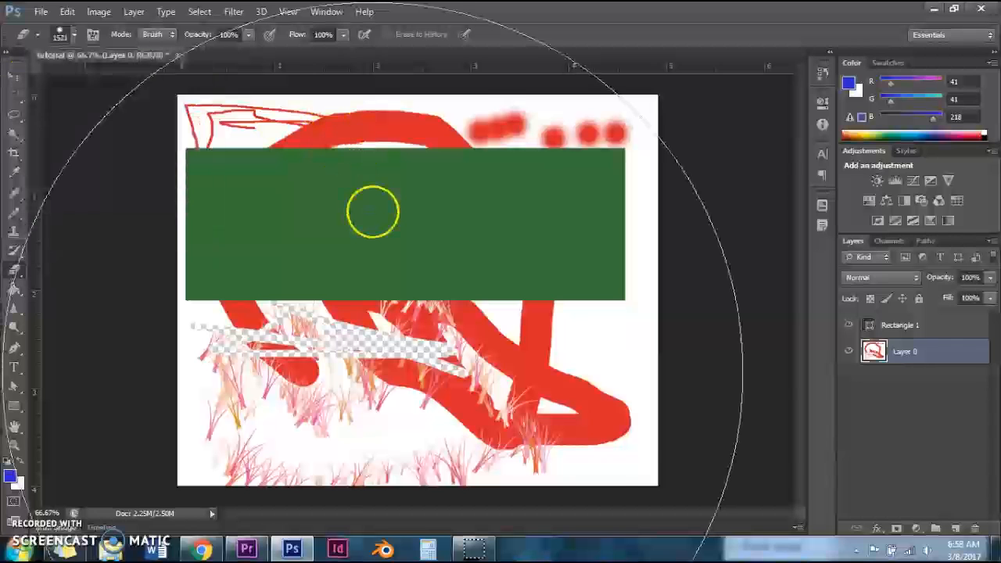
{"action": "left_click", "coordinate": [372, 211]}
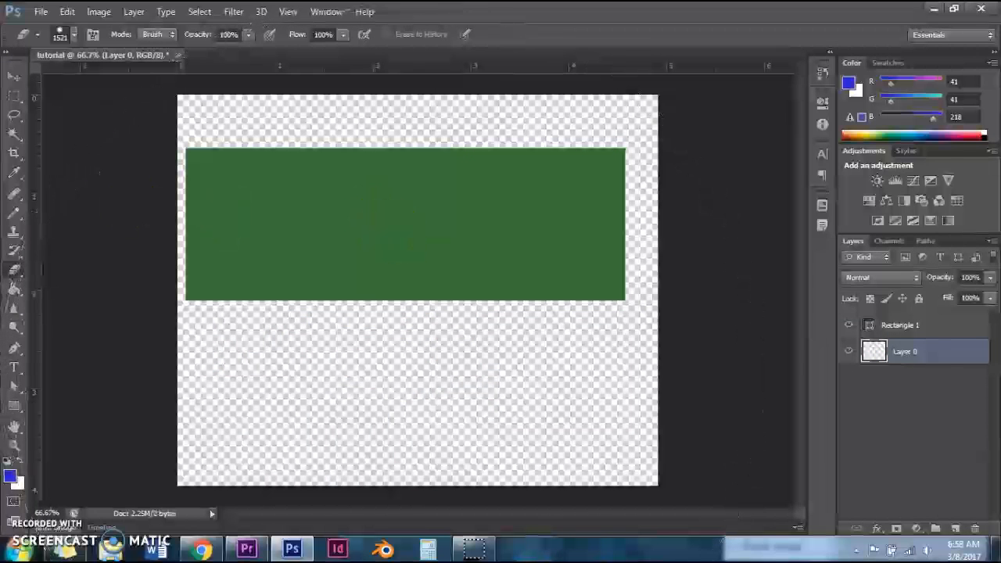
{"action": "left_click", "coordinate": [17, 74]}
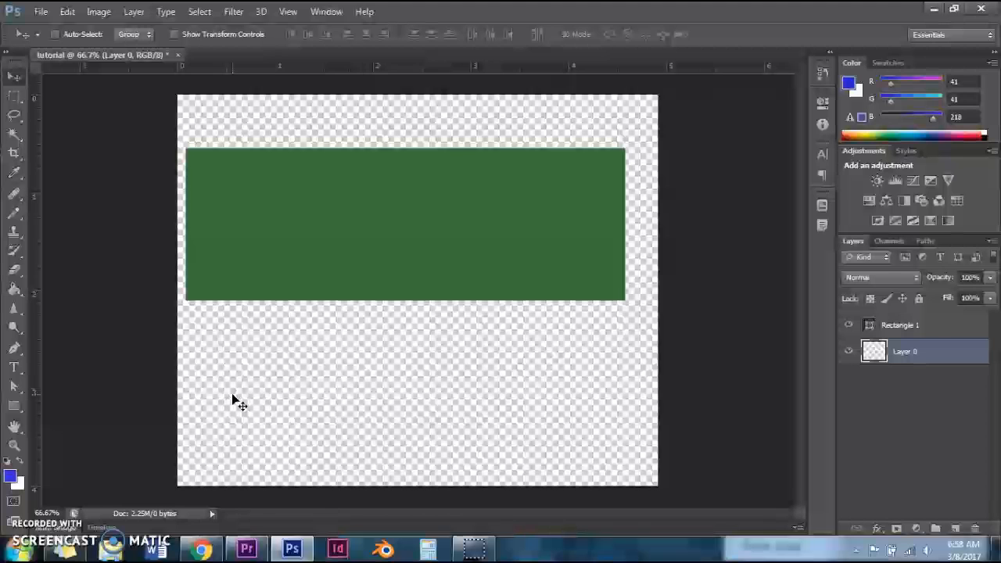
{"action": "left_click", "coordinate": [406, 372]}
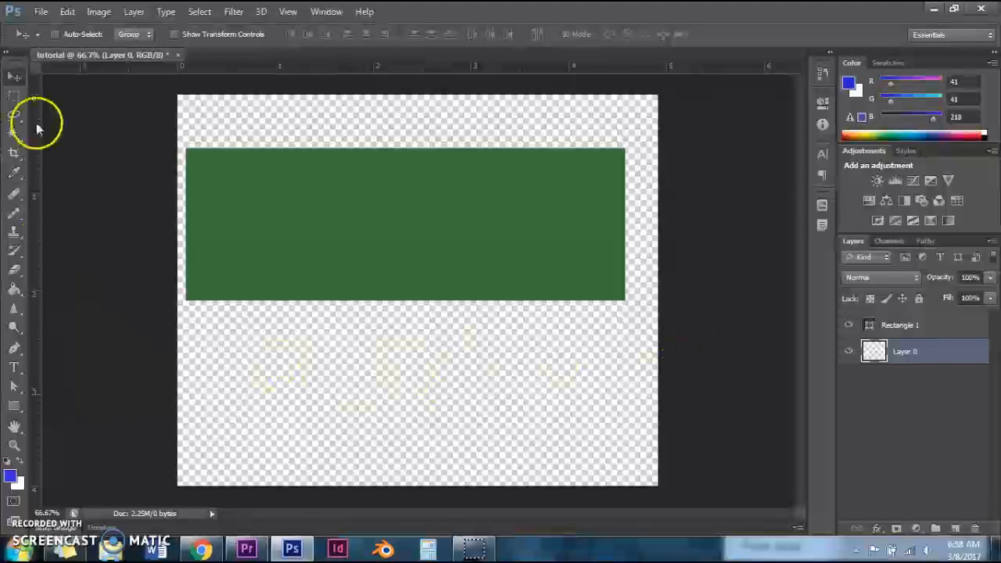
Activate the Brush tool and choose the hard round tip with 100% hardness.
{"action": "left_click", "coordinate": [18, 214]}
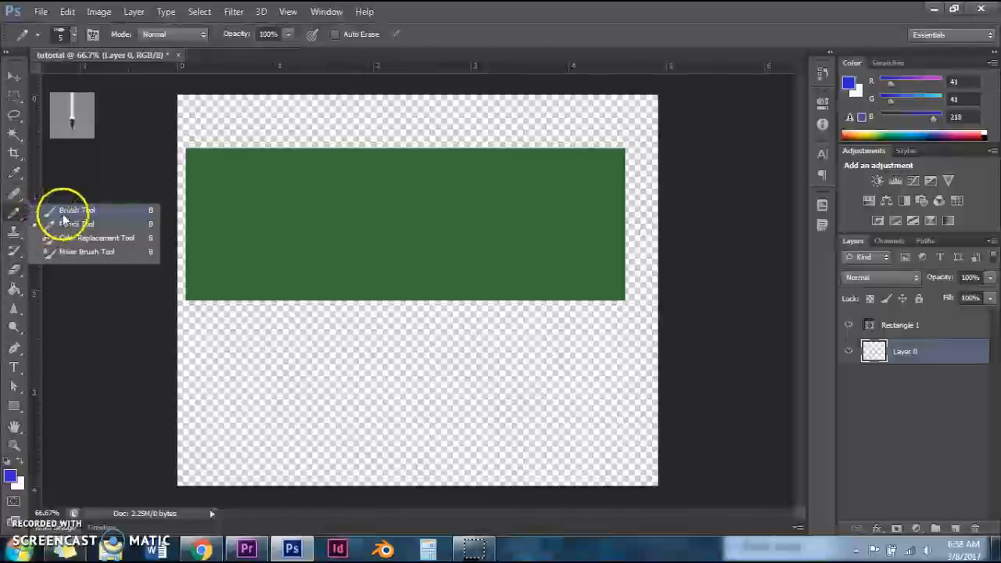
{"action": "left_click", "coordinate": [64, 211]}
{"action": "left_click", "coordinate": [72, 35]}
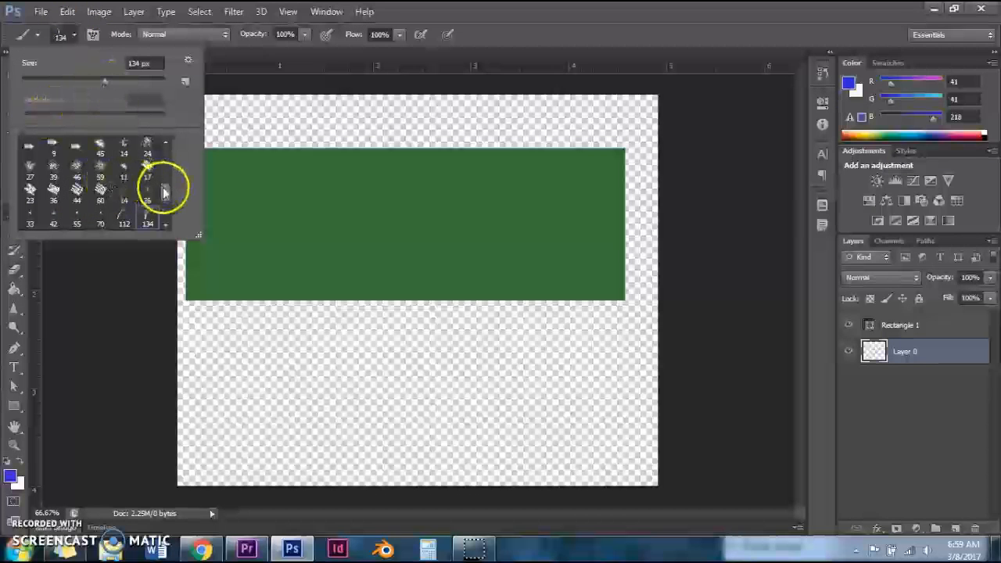
{"action": "left_click_drag", "start_coordinate": [163, 188], "coordinate": [163, 125]}
{"action": "left_click", "coordinate": [53, 149]}
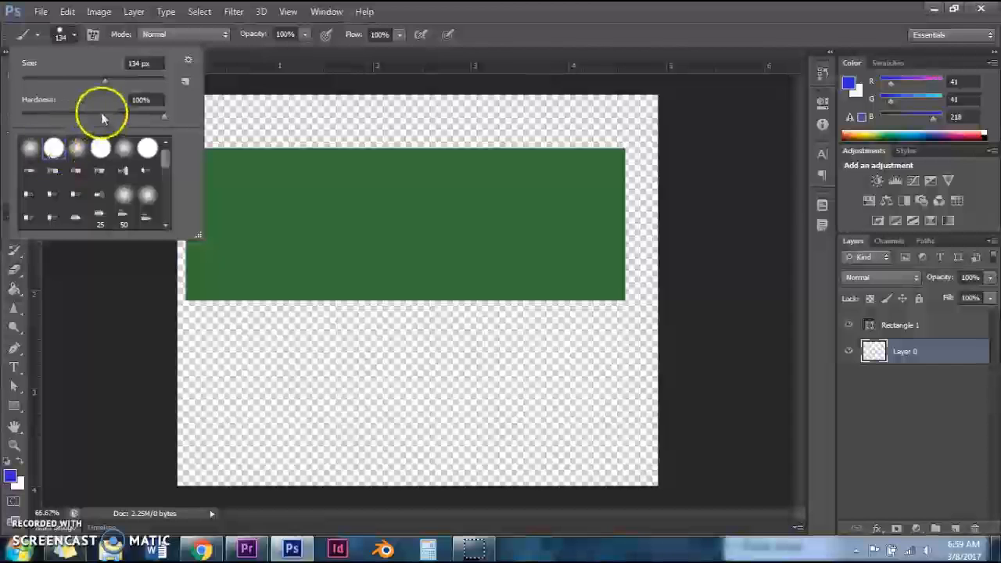
Paint all of Layer 0 white with the brush enlarged to 5000 px.
{"action": "left_click", "coordinate": [102, 82]}
{"action": "left_click_drag", "start_coordinate": [189, 82], "coordinate": [190, 83]}
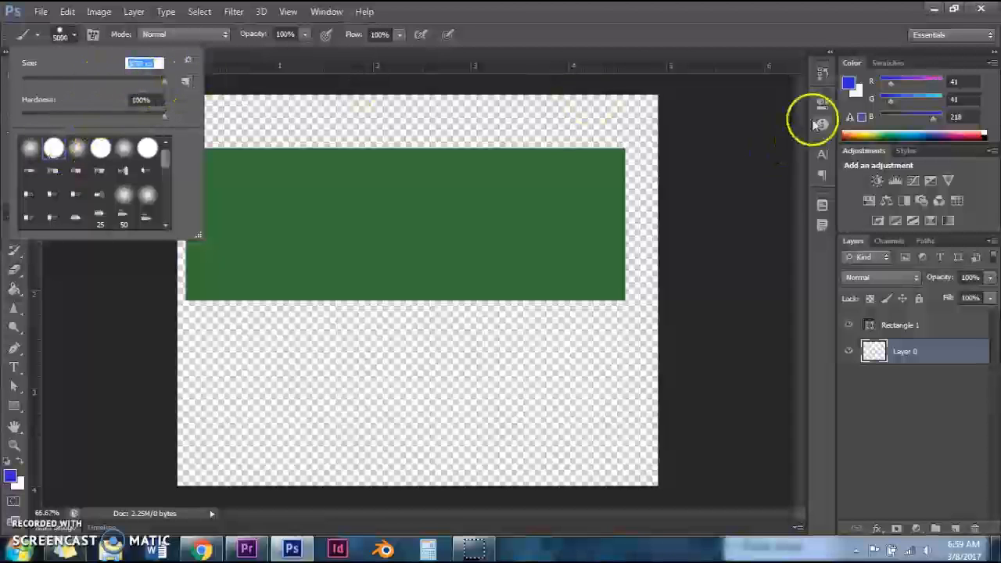
{"action": "left_click", "coordinate": [985, 133]}
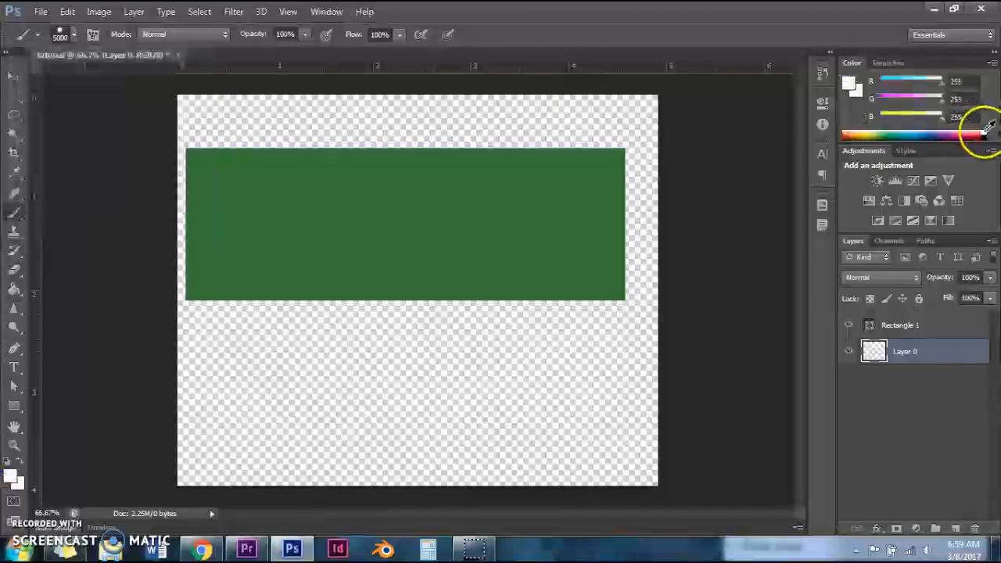
{"action": "left_click", "coordinate": [382, 347]}
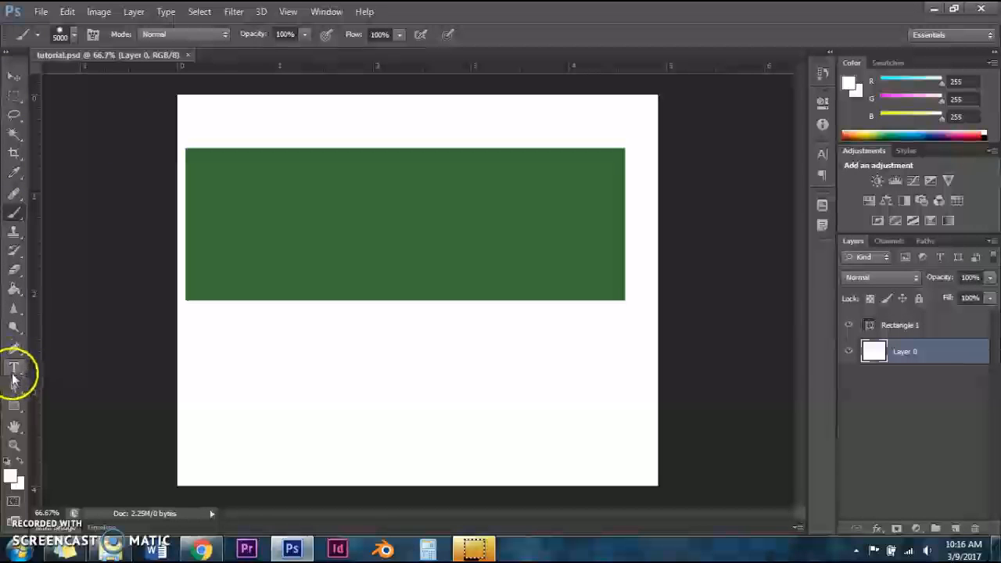
Add the word "Text" on the white area below the green rectangle with the Type tool.
{"action": "left_click", "coordinate": [12, 374]}
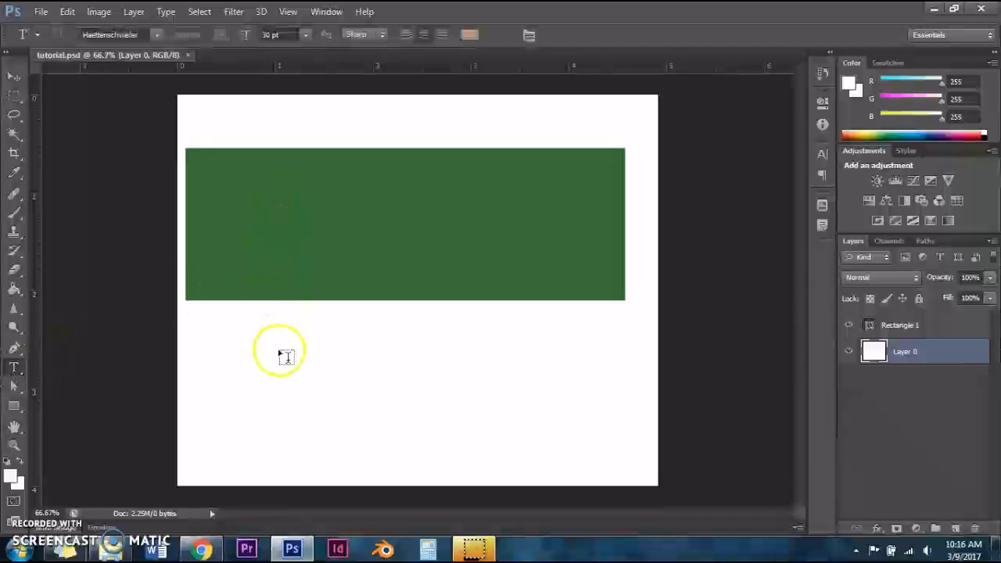
{"action": "left_click", "coordinate": [265, 381]}
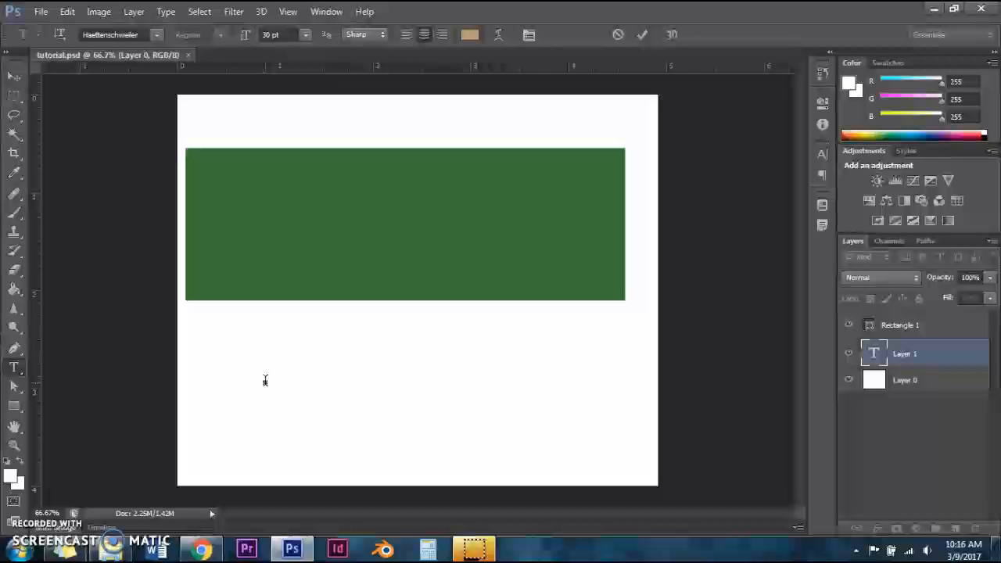
{"action": "type", "text": "Text"}
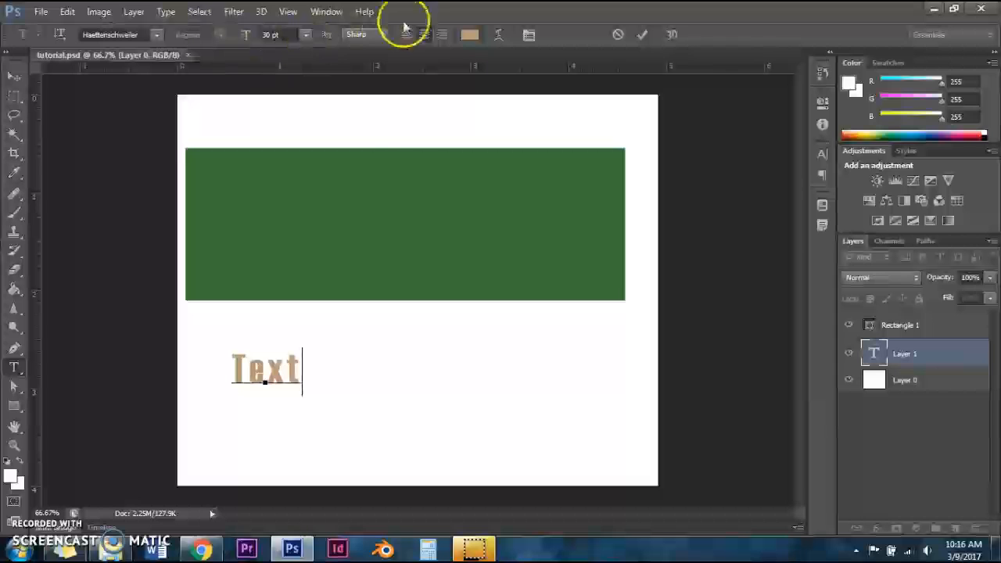
Try the Impact font on the whole word "Text" and set its font to Lucida Handwriting.
{"action": "left_click_drag", "start_coordinate": [233, 365], "coordinate": [326, 365]}
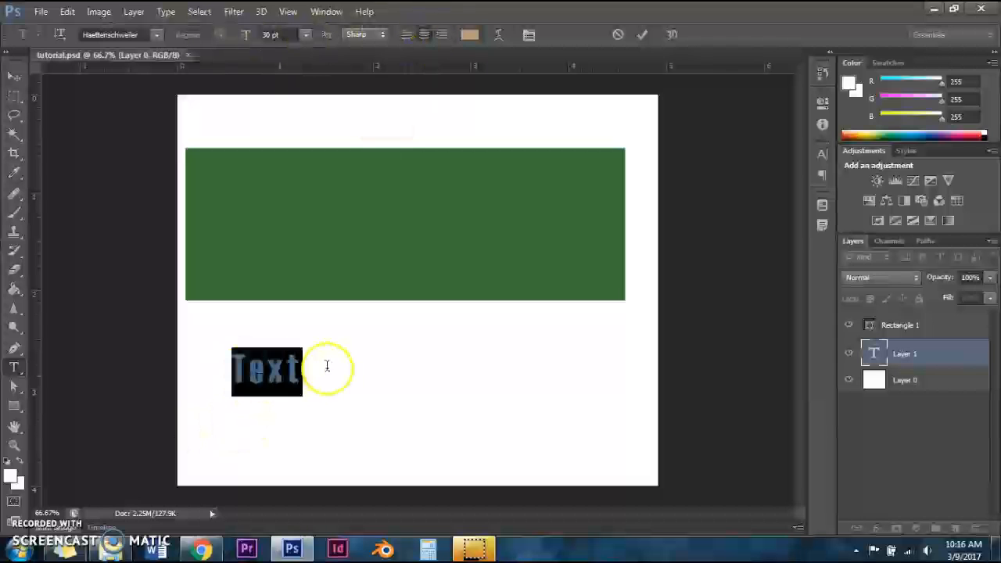
{"action": "left_click", "coordinate": [156, 34]}
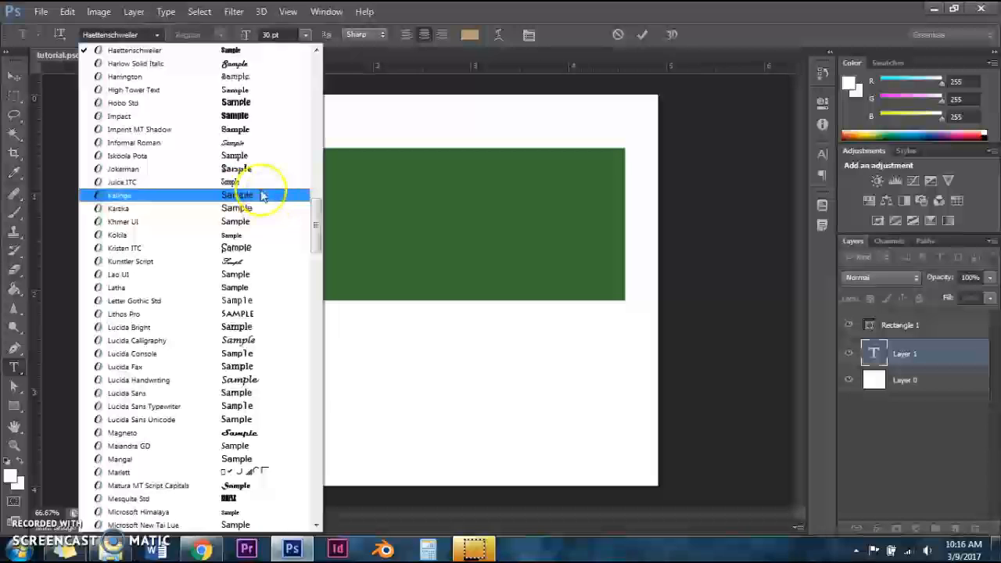
{"action": "left_click", "coordinate": [246, 119]}
{"action": "left_click", "coordinate": [157, 34]}
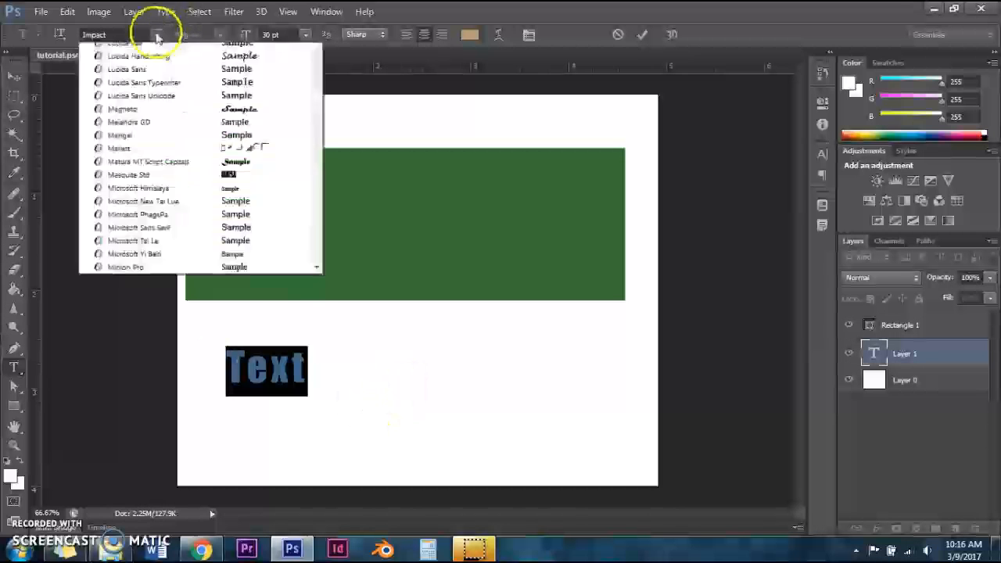
{"action": "left_click", "coordinate": [215, 316]}
{"action": "left_click", "coordinate": [157, 34]}
{"action": "left_click_drag", "start_coordinate": [315, 226], "coordinate": [309, 84]}
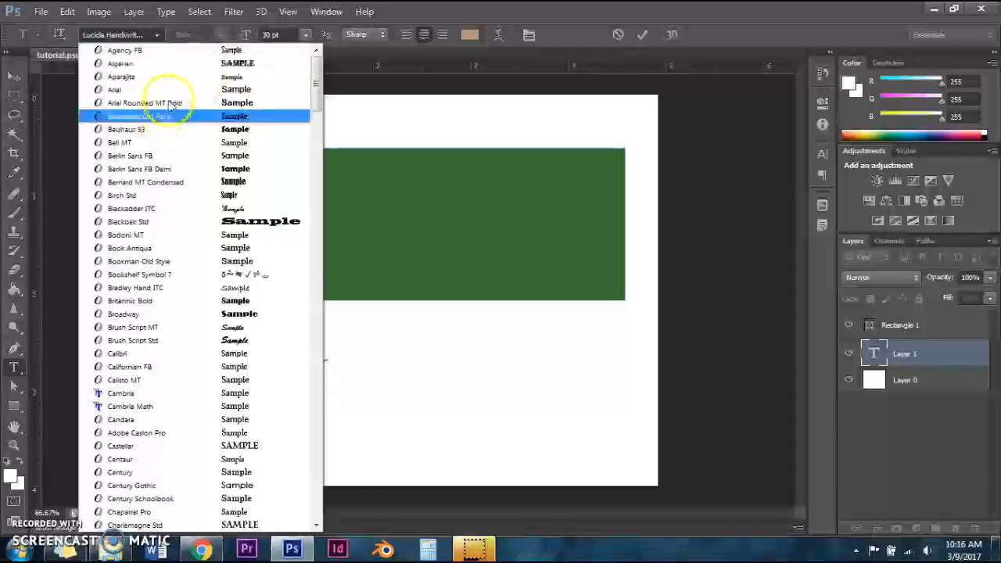
{"action": "left_click", "coordinate": [196, 35]}
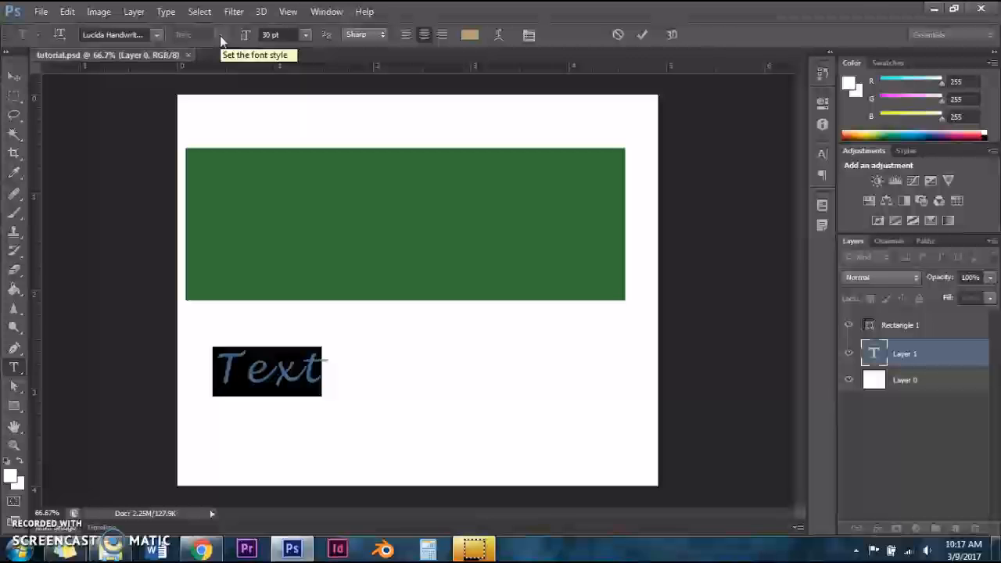
Try the selected word at 72 pt and set its font size to 11 pt.
{"action": "left_click", "coordinate": [307, 36]}
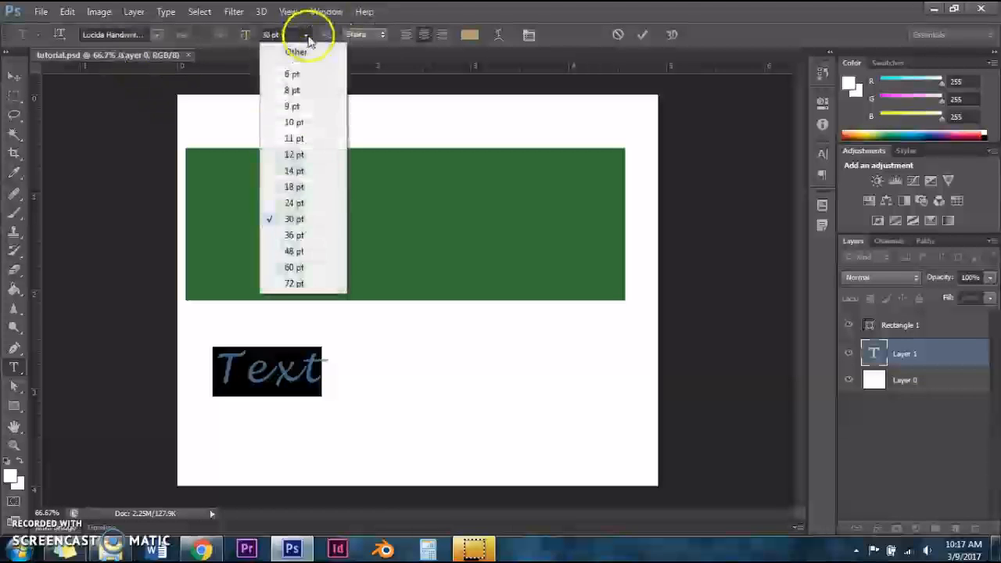
{"action": "left_click", "coordinate": [326, 285]}
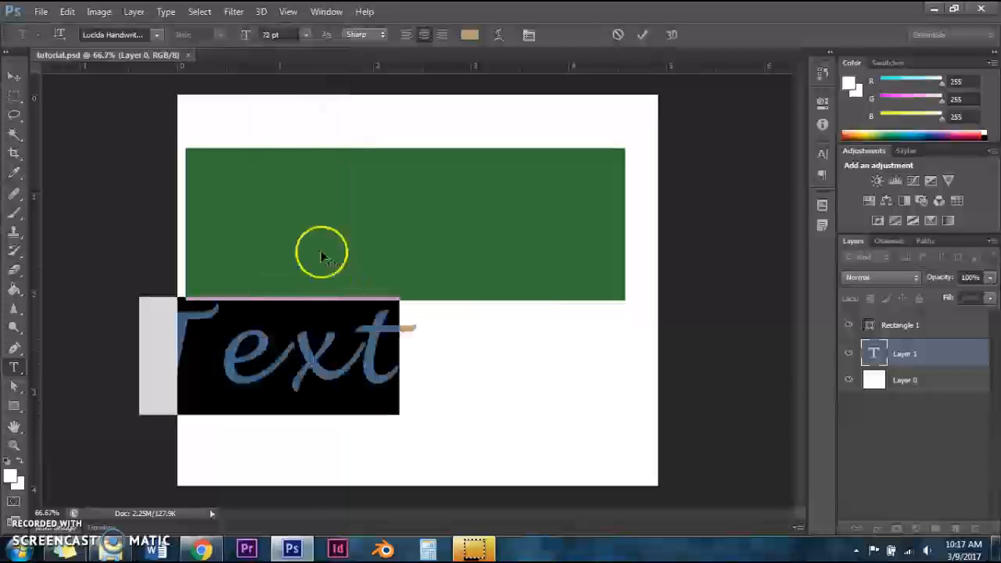
{"action": "left_click", "coordinate": [305, 36]}
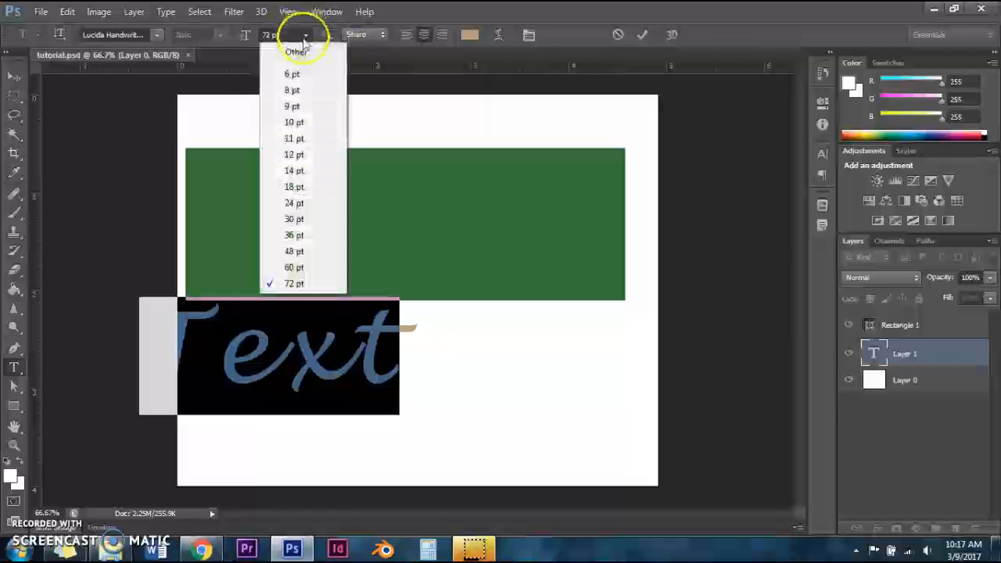
{"action": "left_click", "coordinate": [319, 139]}
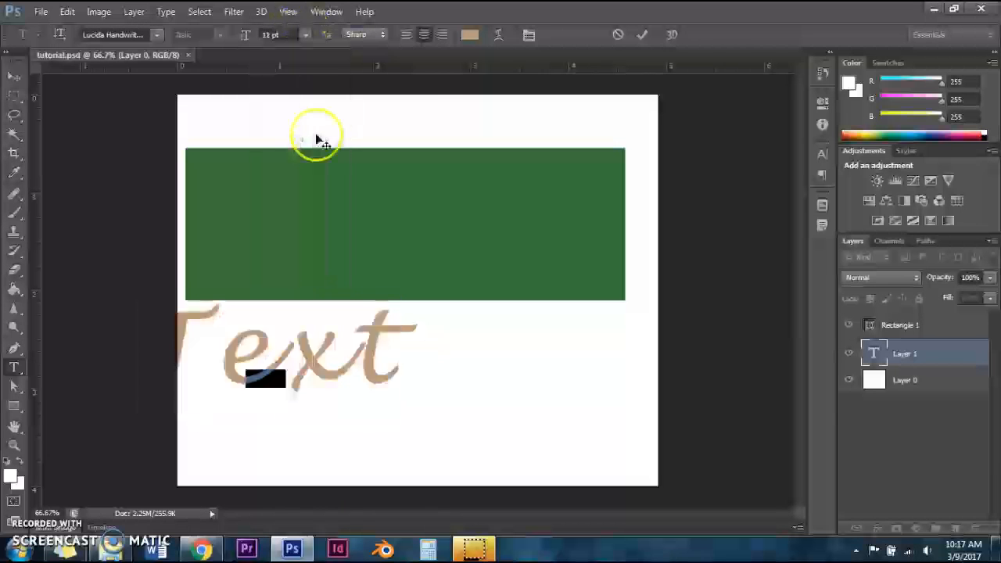
Try left, centre and right alignment on the text and leave it left-aligned.
{"action": "left_click", "coordinate": [406, 34]}
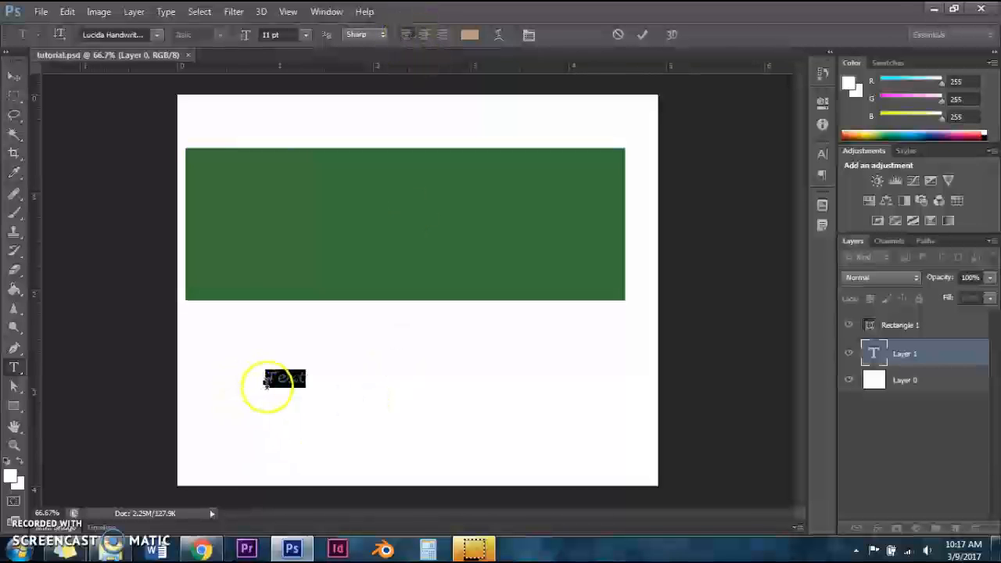
{"action": "left_click", "coordinate": [264, 382]}
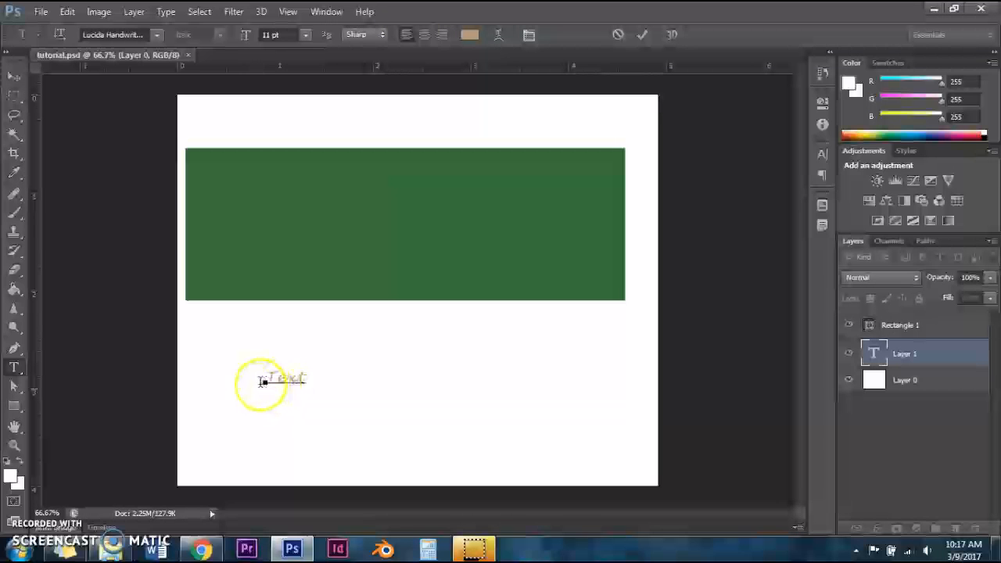
{"action": "left_click", "coordinate": [423, 35]}
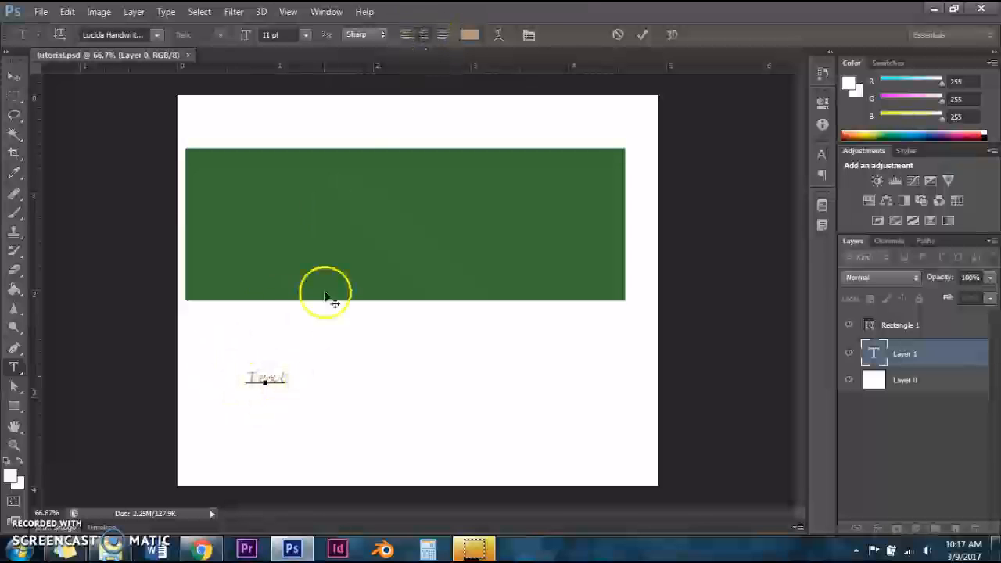
{"action": "left_click", "coordinate": [443, 34]}
{"action": "left_click", "coordinate": [407, 35]}
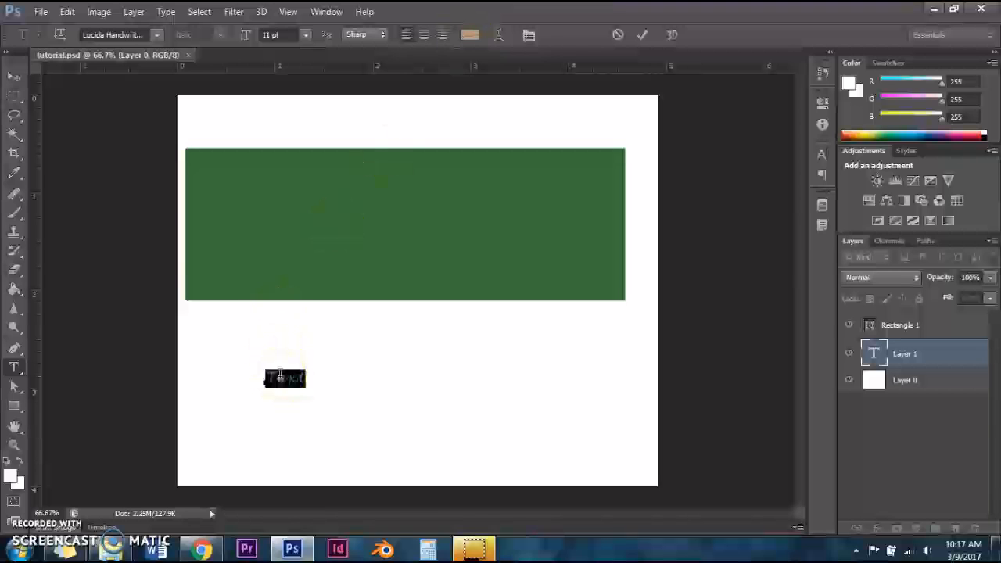
Set the text colour to orange, RGB 233, 143, 55.
{"action": "left_click", "coordinate": [469, 34]}
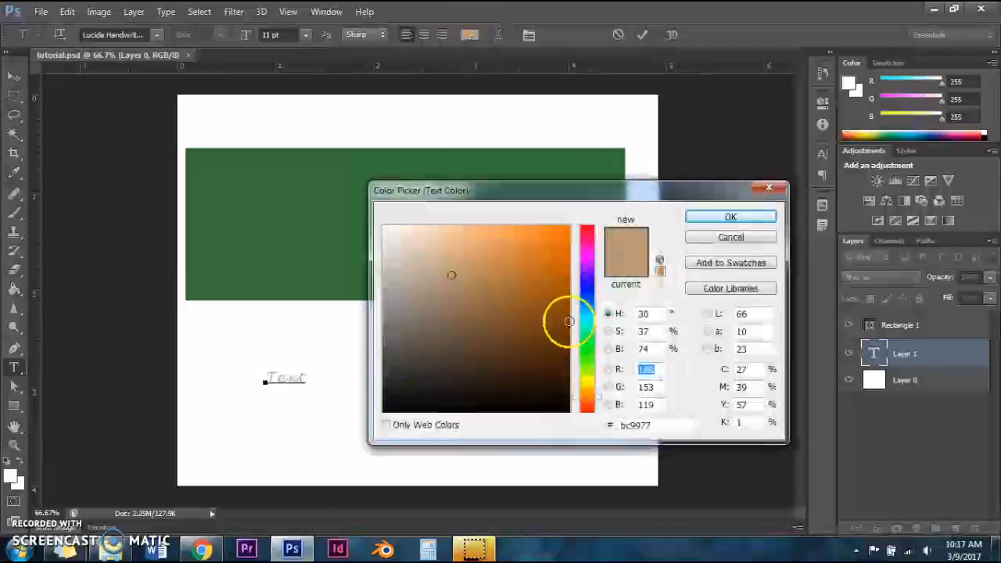
{"action": "left_click", "coordinate": [538, 292]}
{"action": "left_click", "coordinate": [525, 242]}
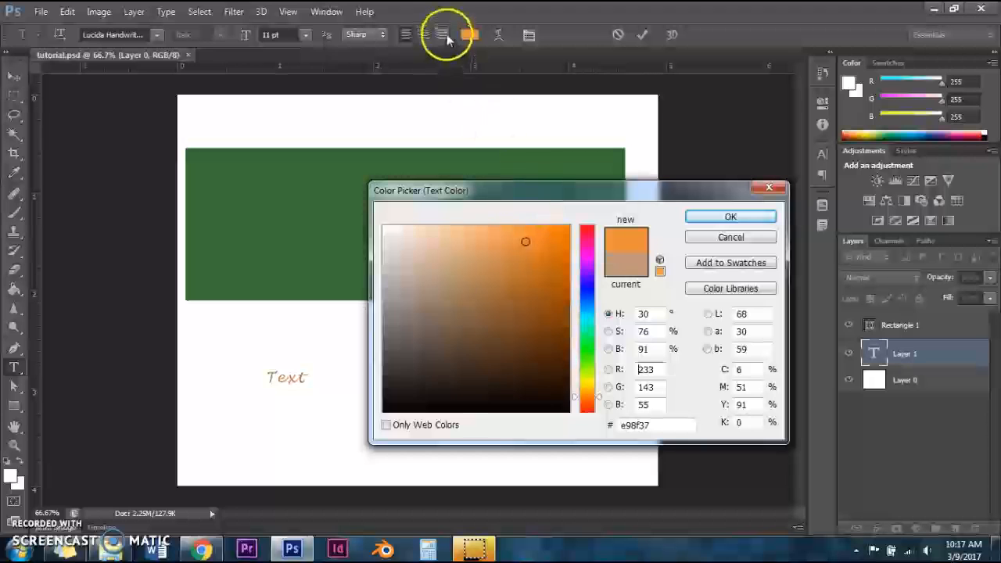
{"action": "left_click", "coordinate": [712, 218]}
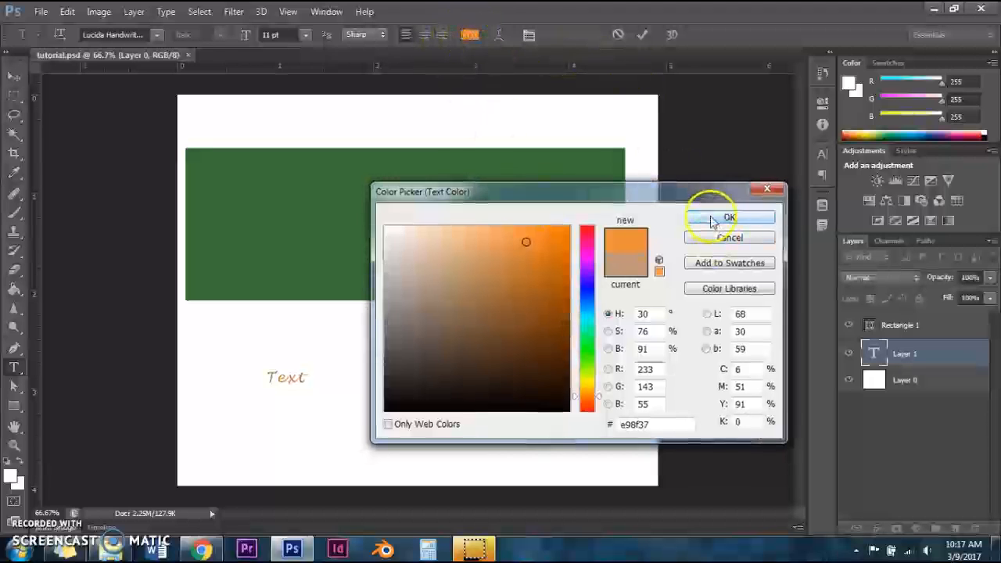
Try the Arc and Fish warp styles on the text and reset the warp style to None.
{"action": "left_click", "coordinate": [499, 34]}
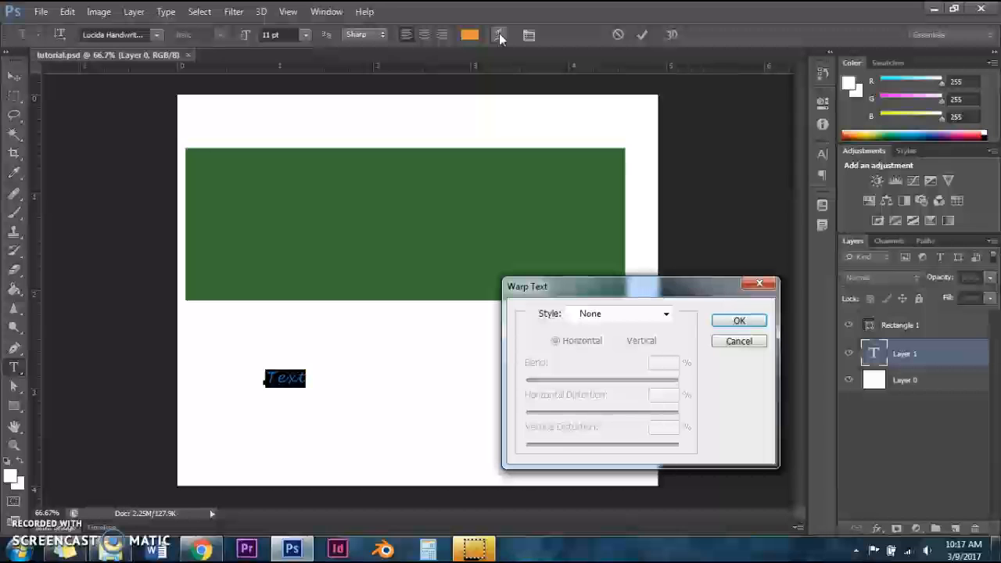
{"action": "left_click", "coordinate": [632, 317]}
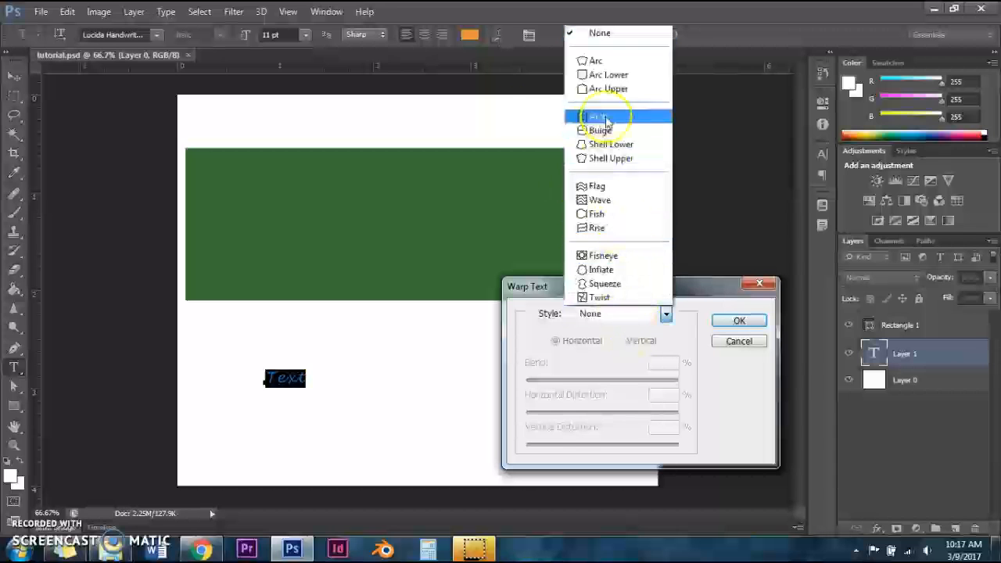
{"action": "left_click", "coordinate": [603, 61]}
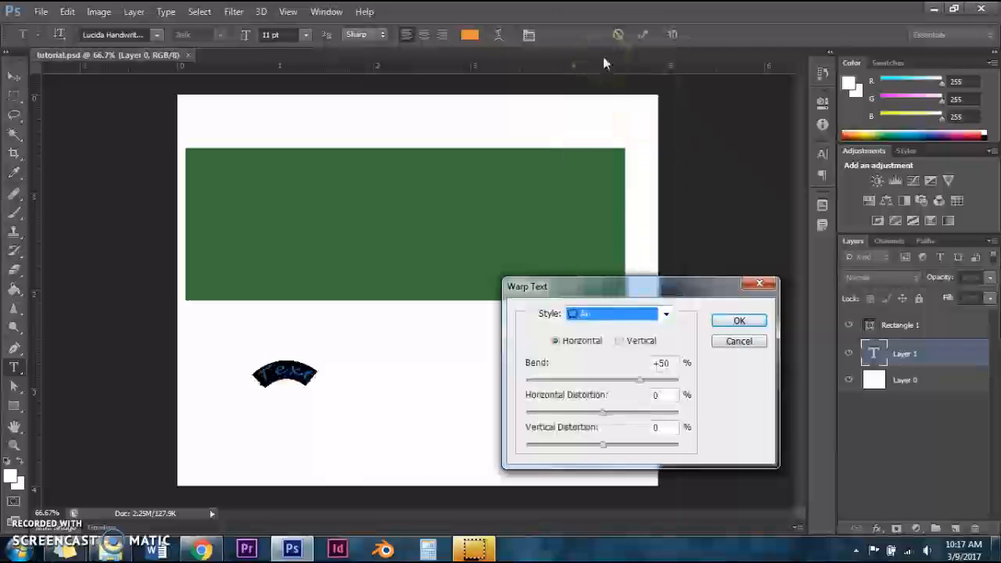
{"action": "left_click", "coordinate": [665, 315]}
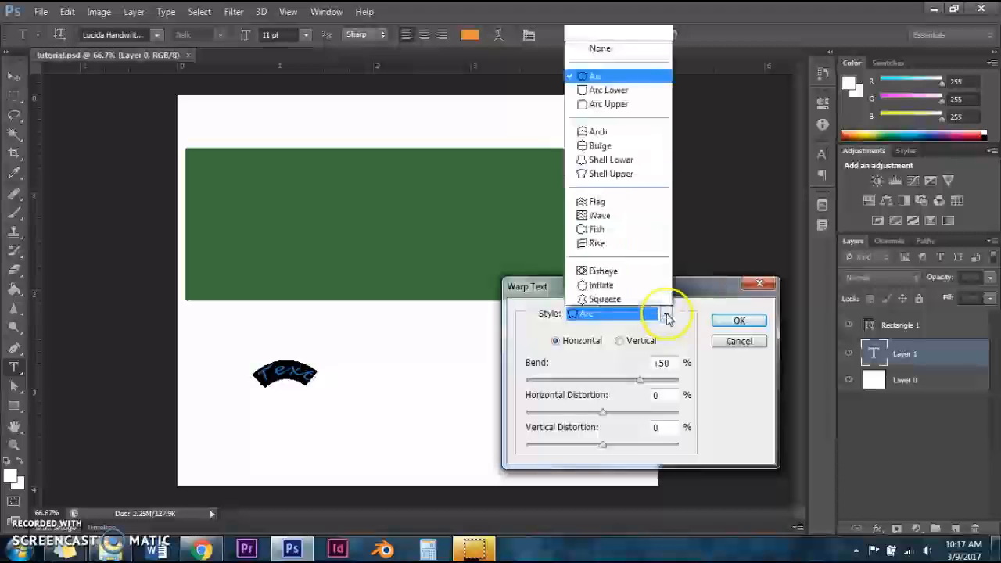
{"action": "left_click", "coordinate": [631, 216]}
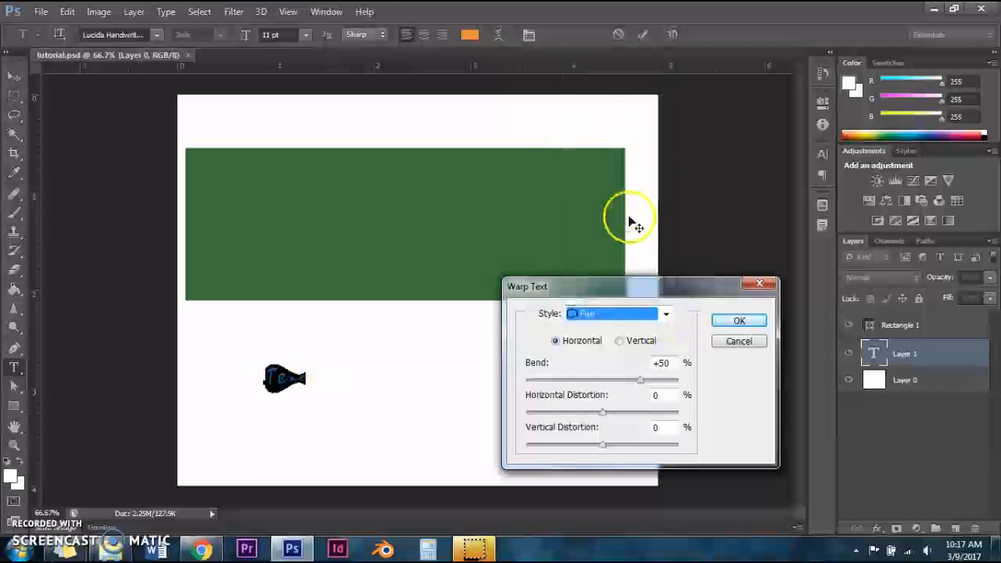
{"action": "left_click", "coordinate": [648, 314]}
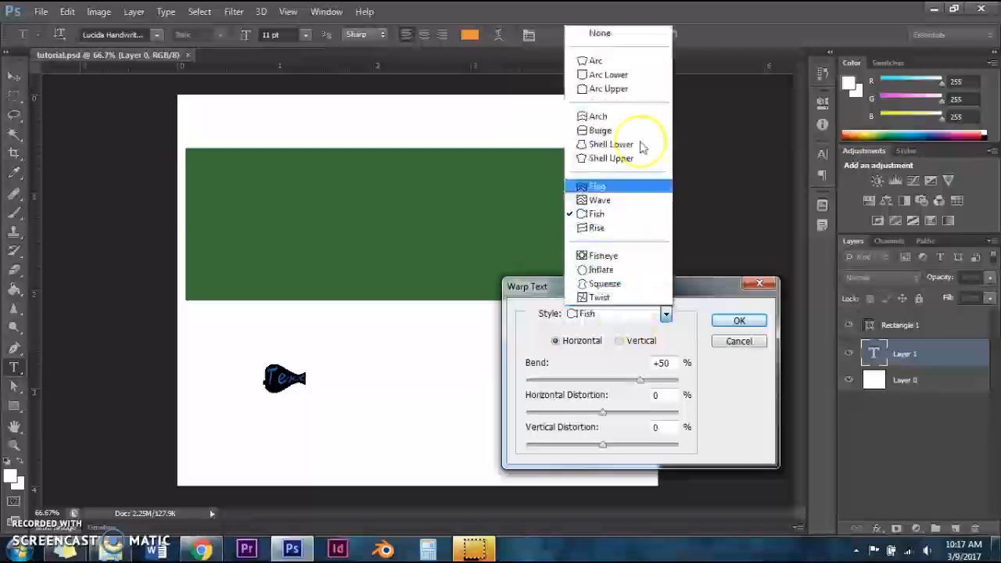
{"action": "left_click", "coordinate": [632, 31]}
{"action": "left_click", "coordinate": [737, 321]}
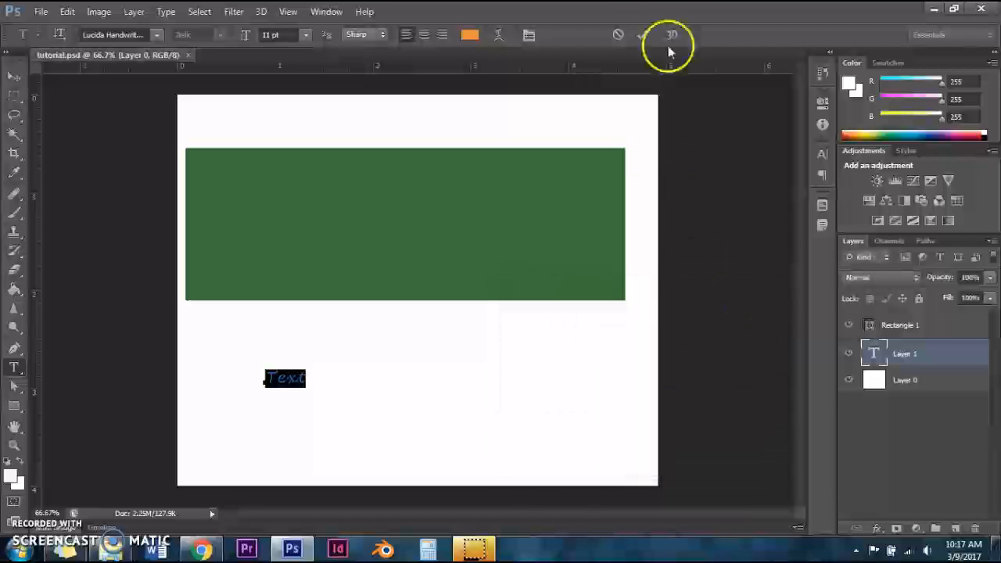
Commit the text edit, then scale the word proportionally to about 529% and position it centrally beneath the green rectangle.
{"action": "left_click", "coordinate": [645, 34]}
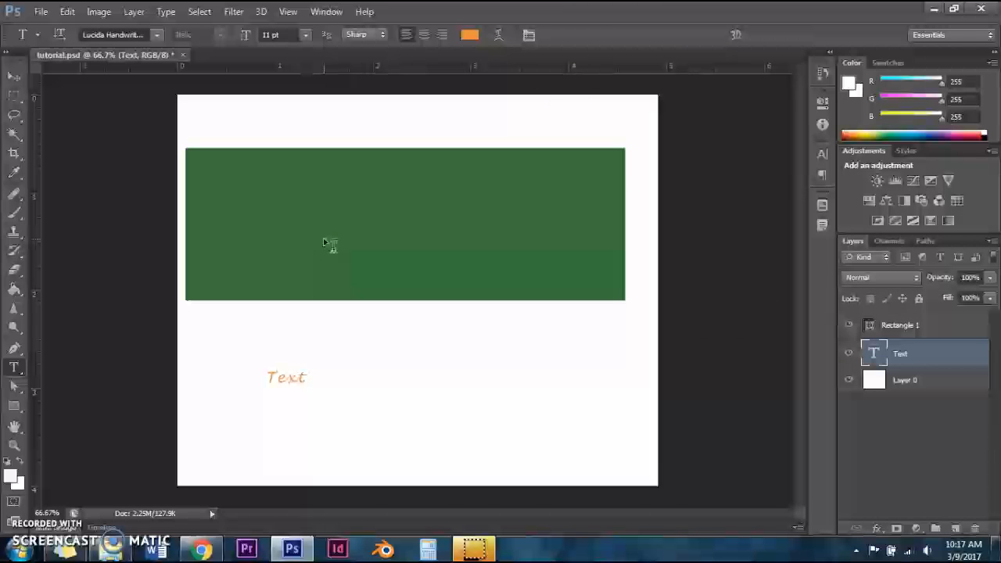
{"action": "key", "text": "ctrl+t"}
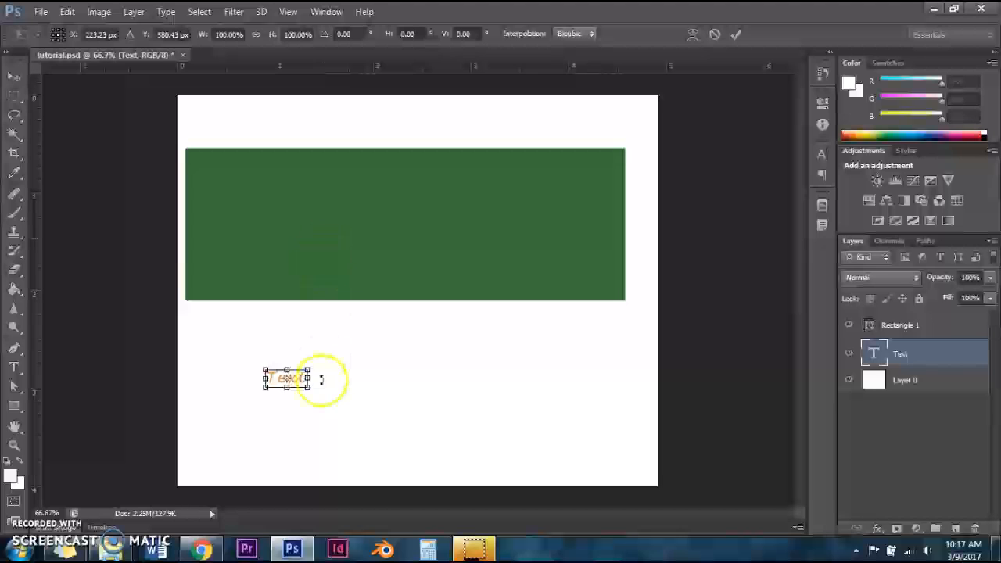
{"action": "left_click_drag", "start_coordinate": [309, 366], "coordinate": [508, 220]}
{"action": "left_click_drag", "start_coordinate": [416, 348], "coordinate": [425, 391]}
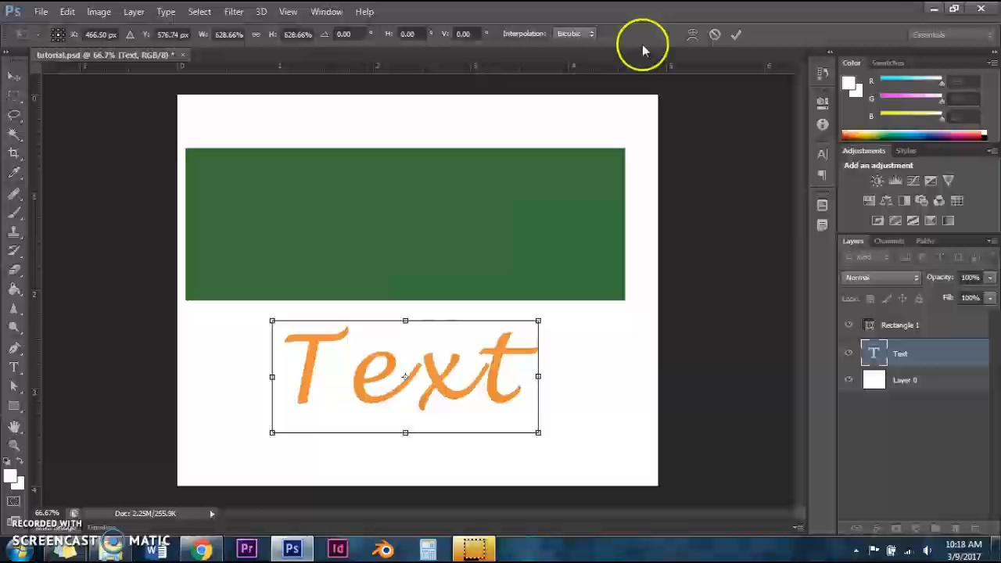
{"action": "left_click", "coordinate": [736, 35]}
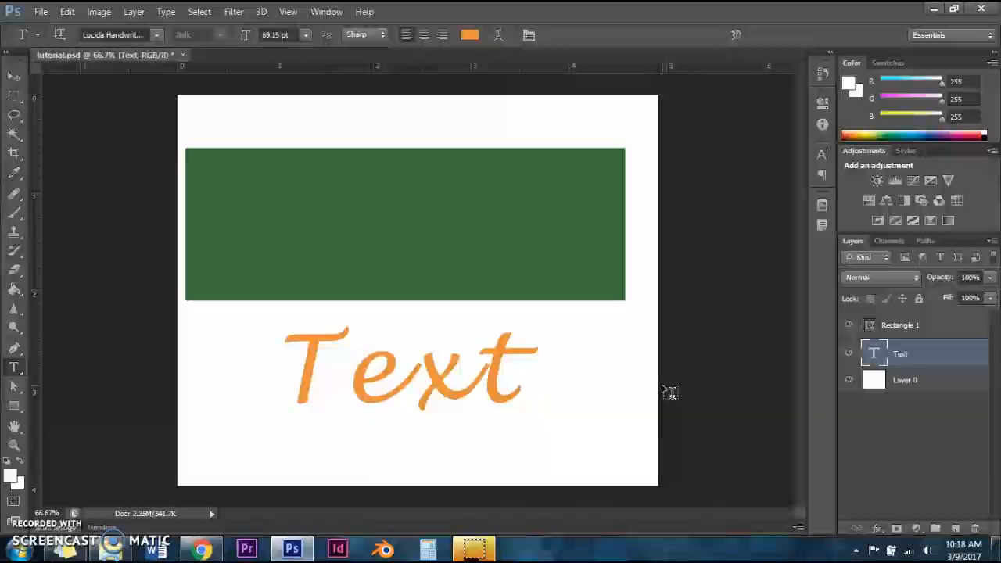
Examine the file formats available for saving a copy of the document under another type, and leave without saving.
{"action": "left_click", "coordinate": [41, 11]}
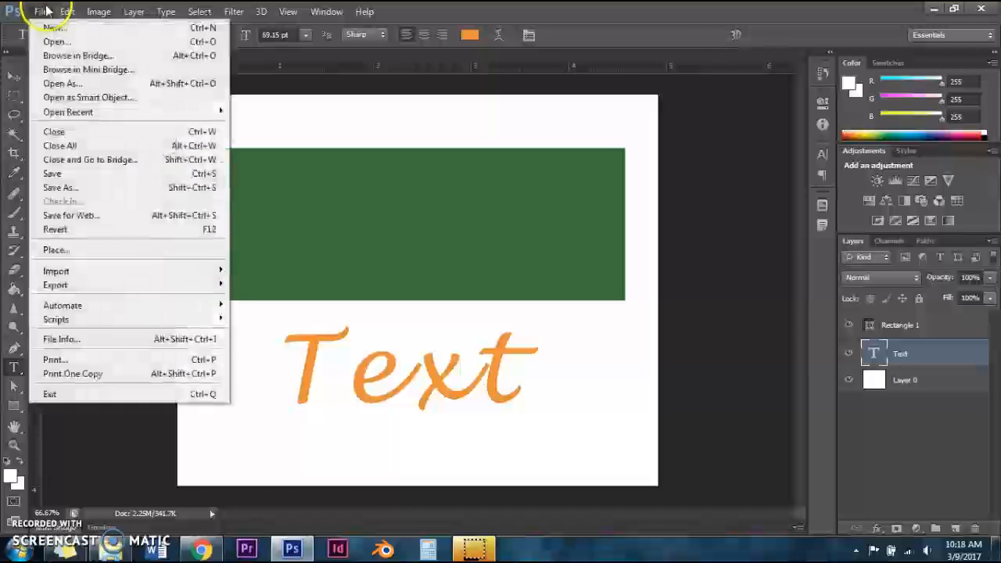
{"action": "left_click", "coordinate": [70, 186]}
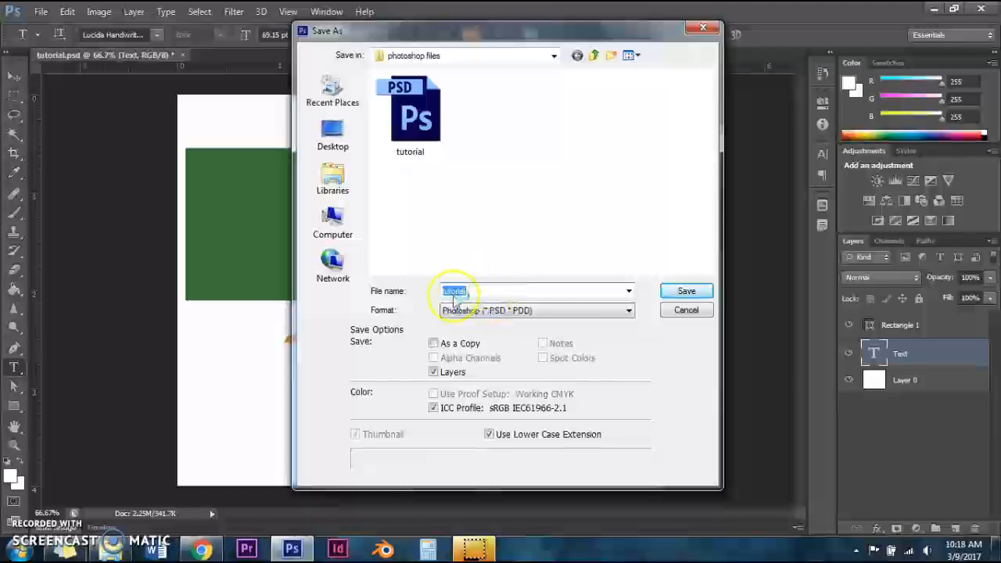
{"action": "left_click", "coordinate": [461, 311]}
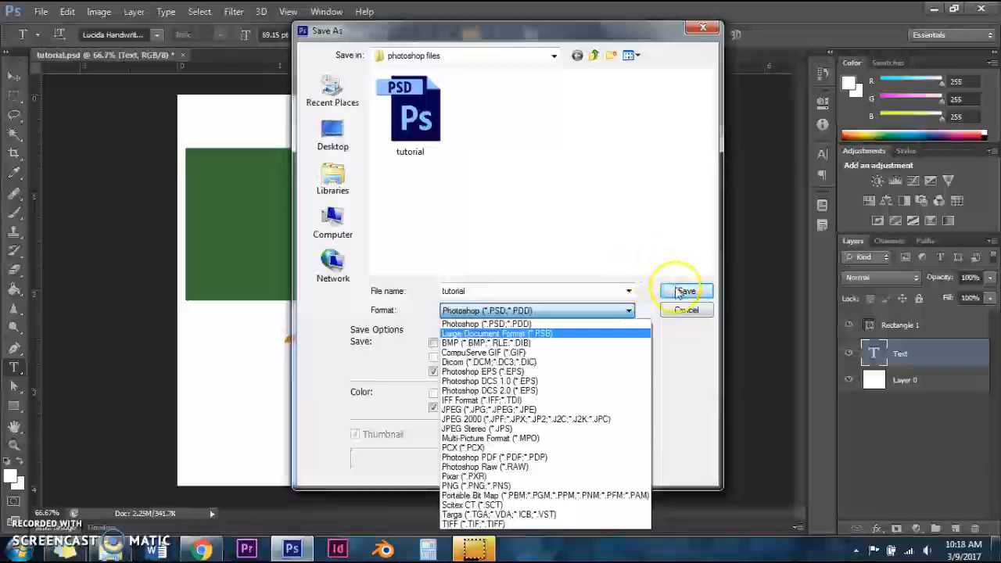
{"action": "left_click", "coordinate": [680, 316]}
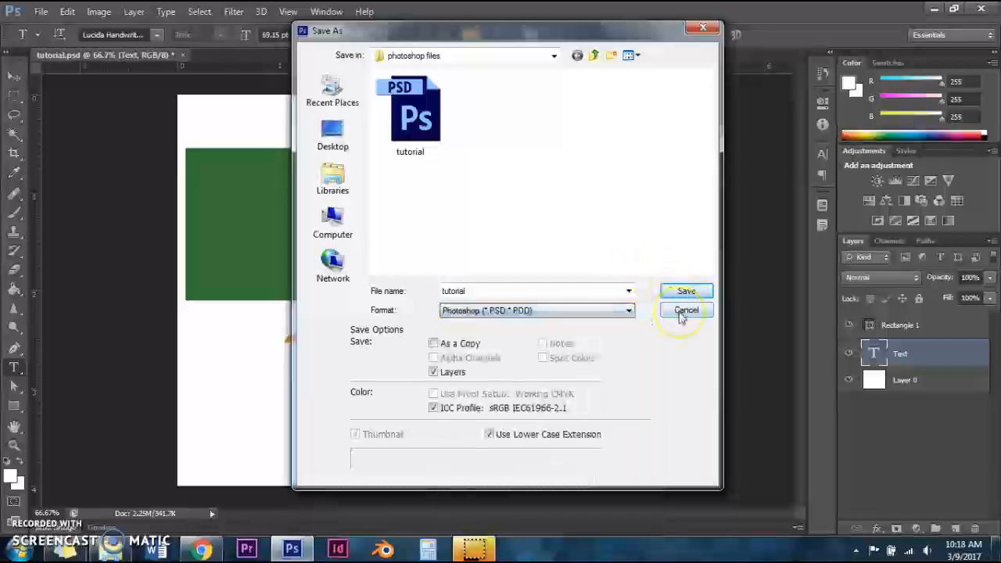
{"action": "left_click", "coordinate": [681, 313]}
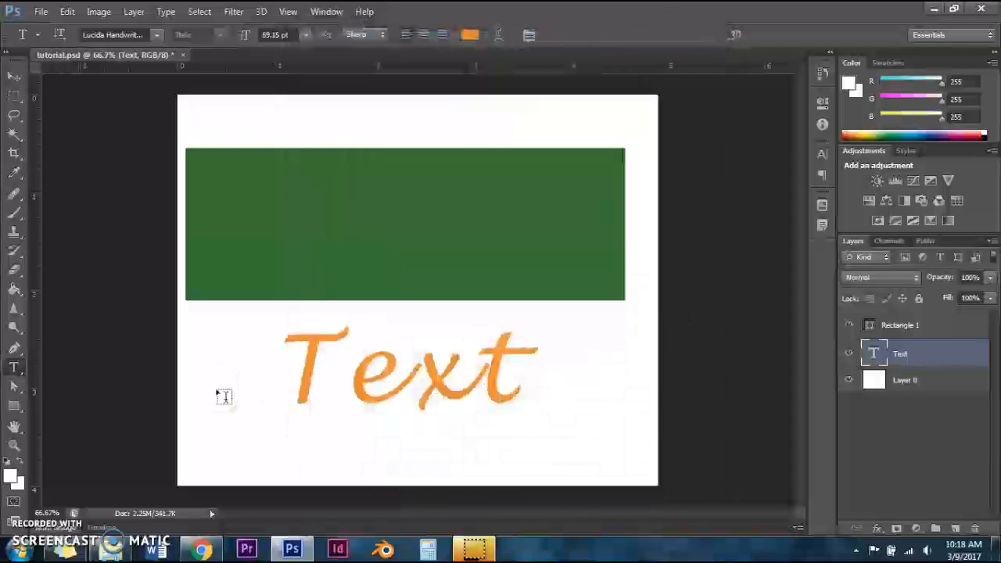